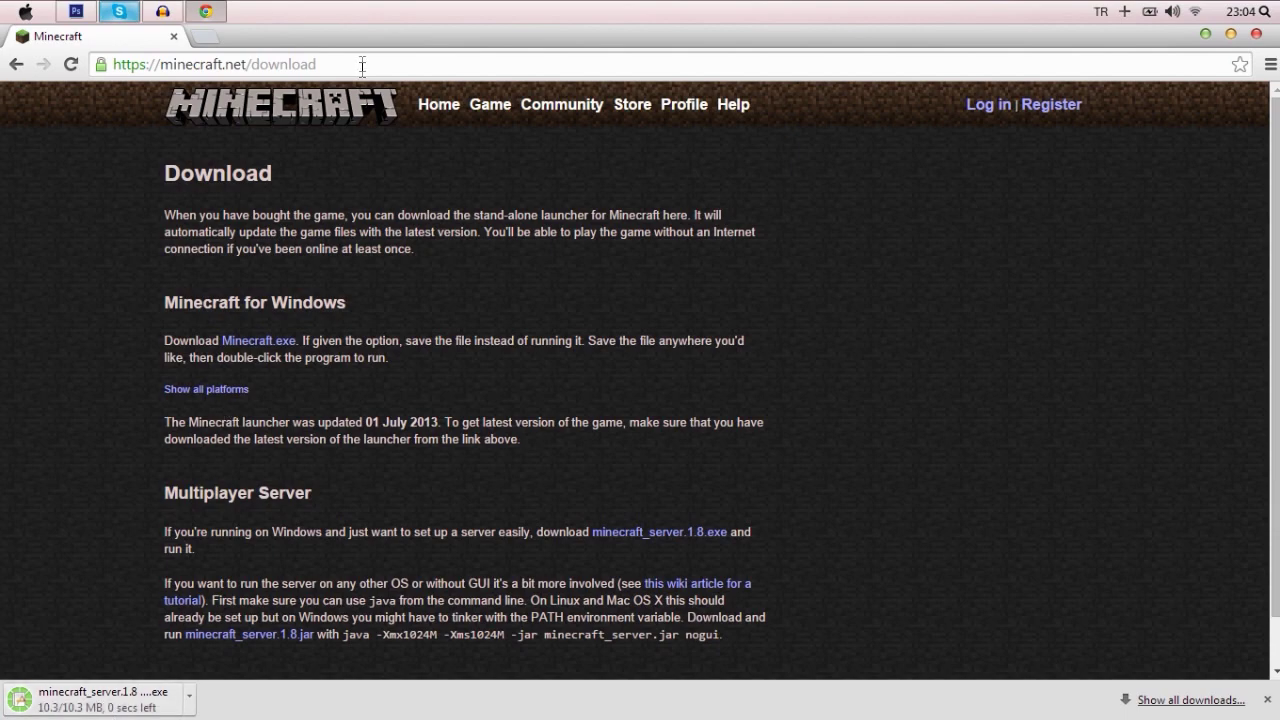
# - Shrink the Chrome window once minecraft_server.1.8.exe (10.3 MB) has downloaded
pyautogui.moveTo(368, 39); pyautogui.dragTo(430, 36)
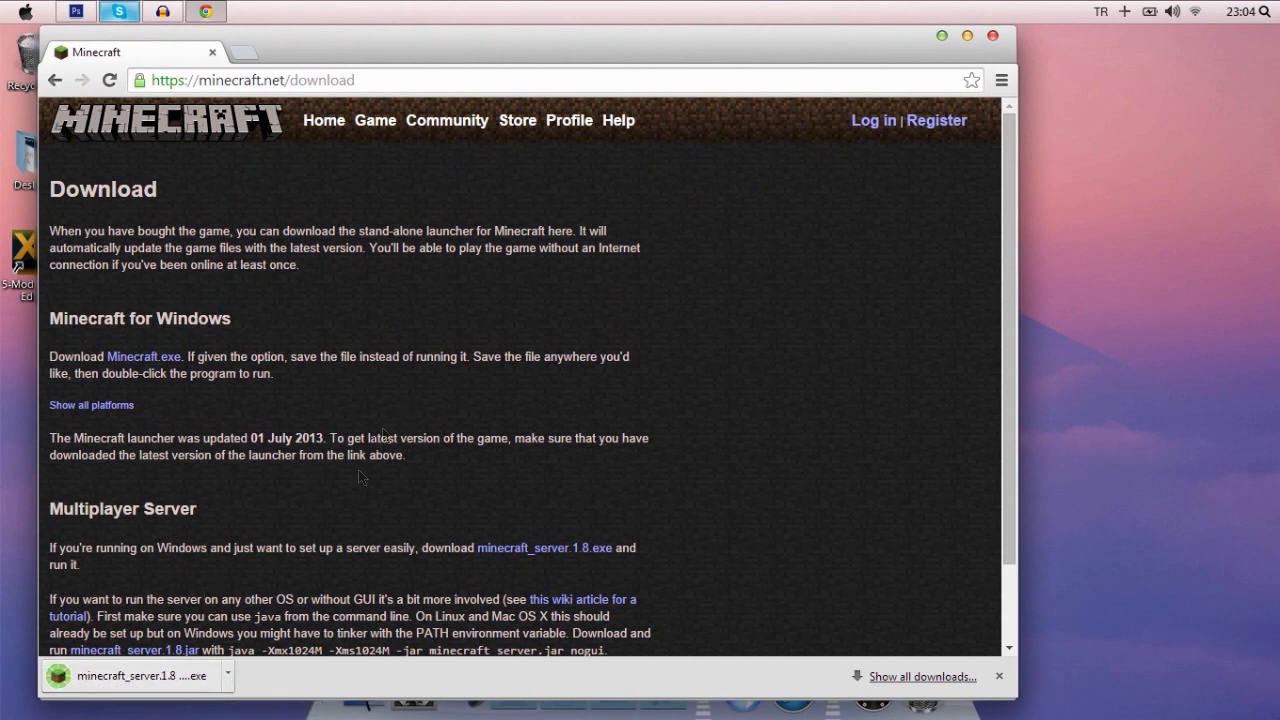
# - Create a new desktop folder named 'server 1.8'
pyautogui.rightClick(1040, 265)
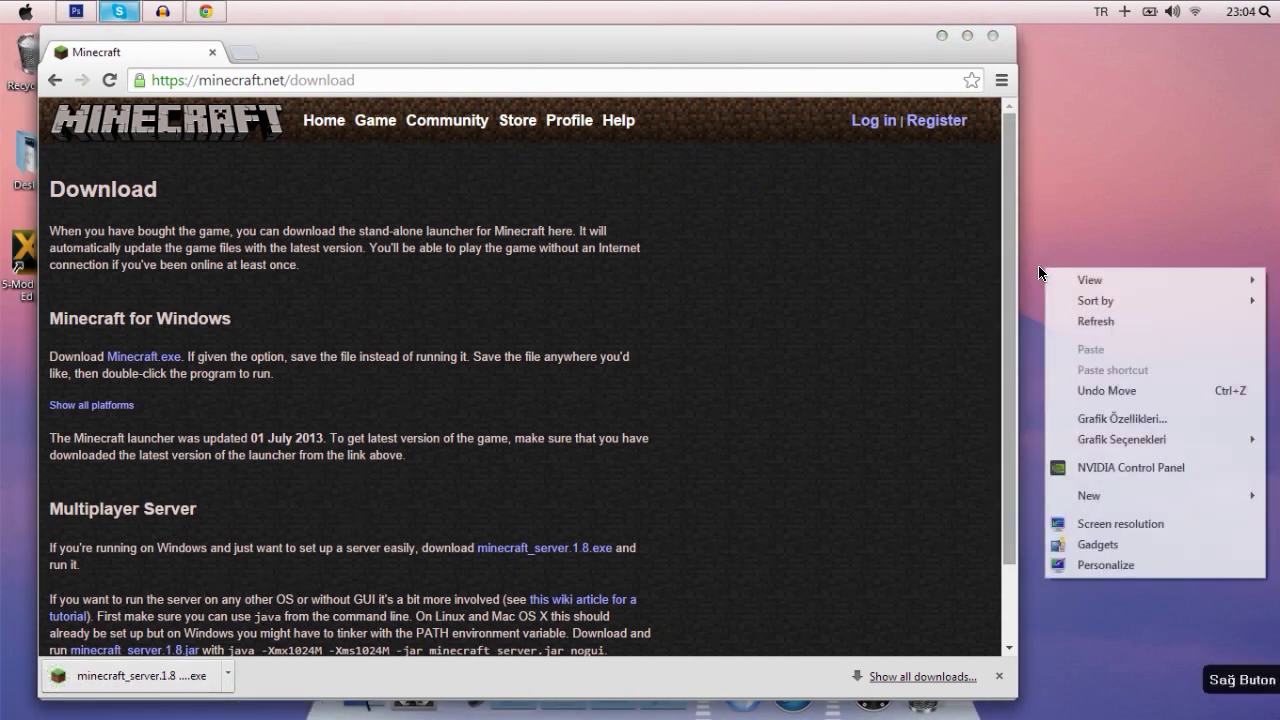
pyautogui.moveTo(1116, 497)
pyautogui.click(1031, 499)
pyautogui.write('ser')
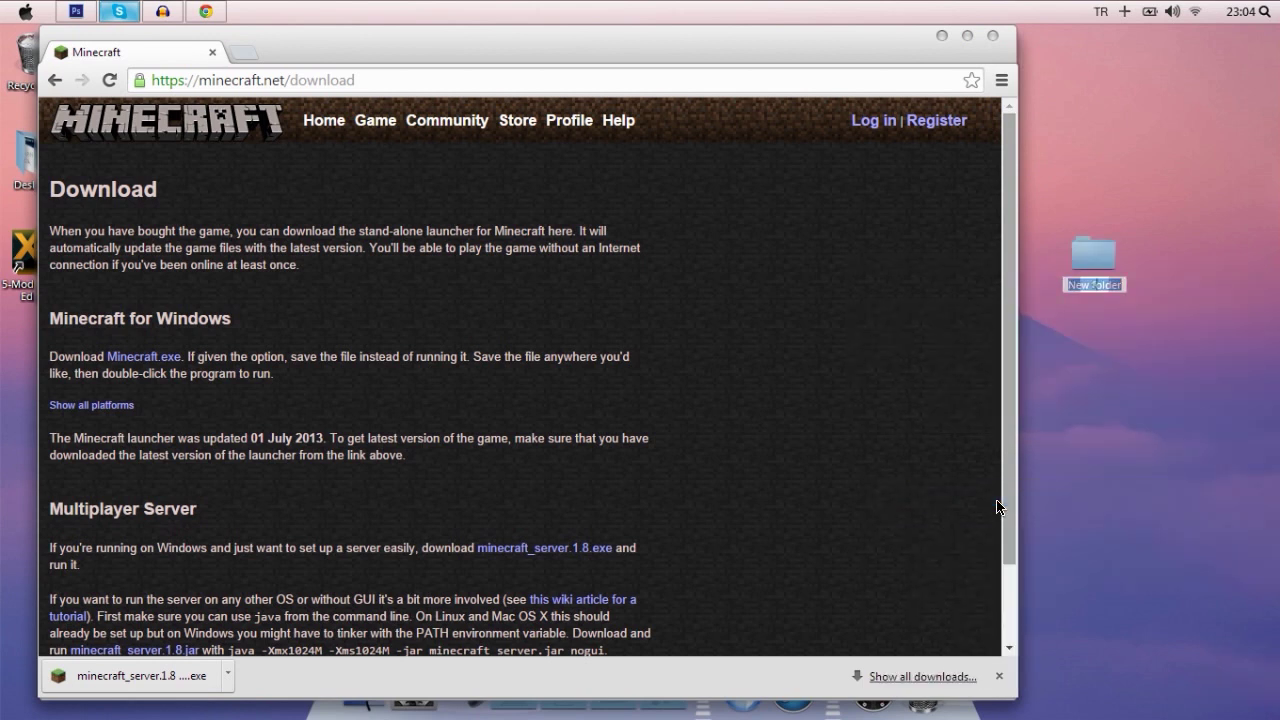
pyautogui.write('ver 1.8')
pyautogui.press('Return')
pyautogui.moveTo(1118, 263); pyautogui.dragTo(1080, 264)
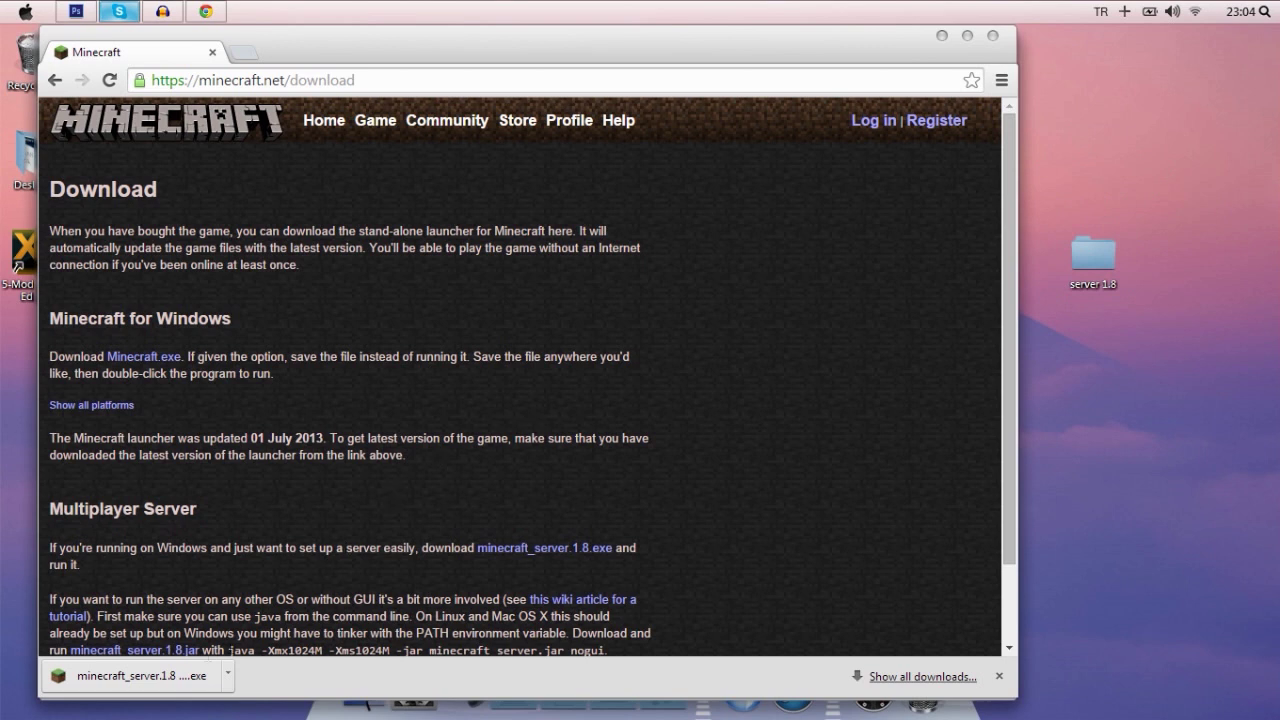
# - Move the downloaded minecraft_server.1.8.exe into the server 1.8 folder and close Chrome
pyautogui.moveTo(150, 684); pyautogui.dragTo(1102, 259)
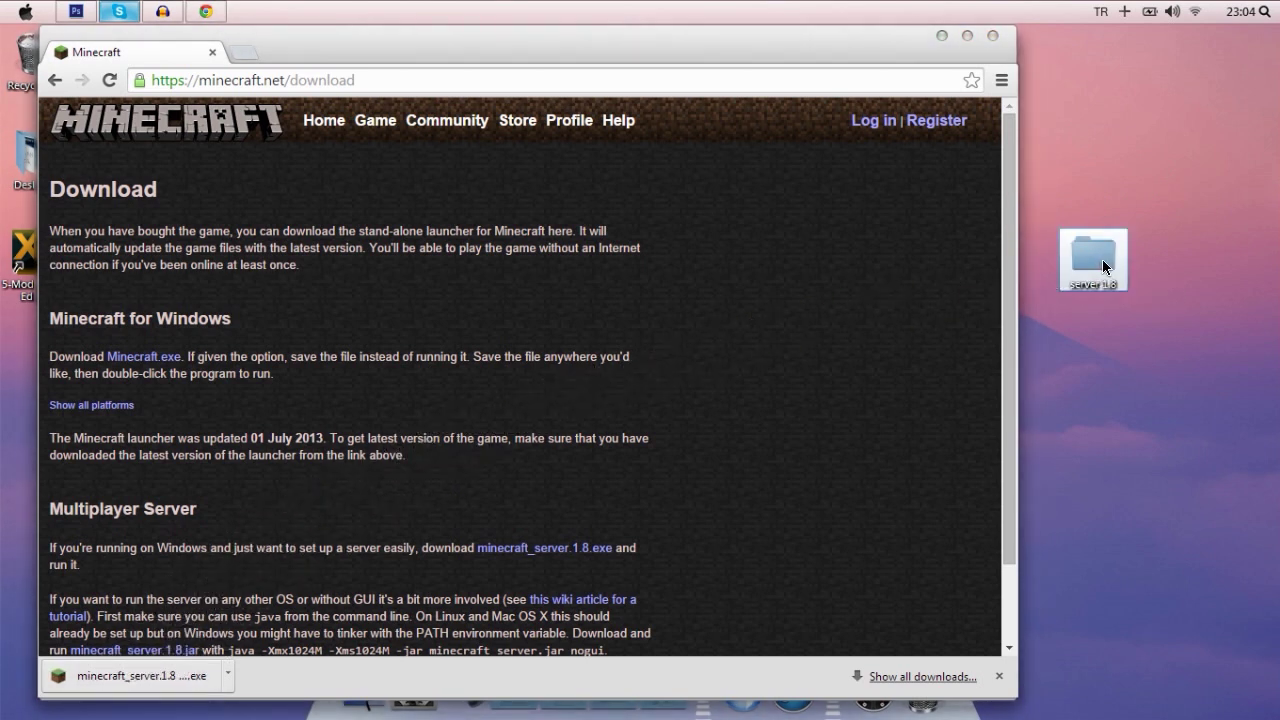
pyautogui.click(992, 36)
pyautogui.moveTo(1082, 256); pyautogui.dragTo(601, 167)
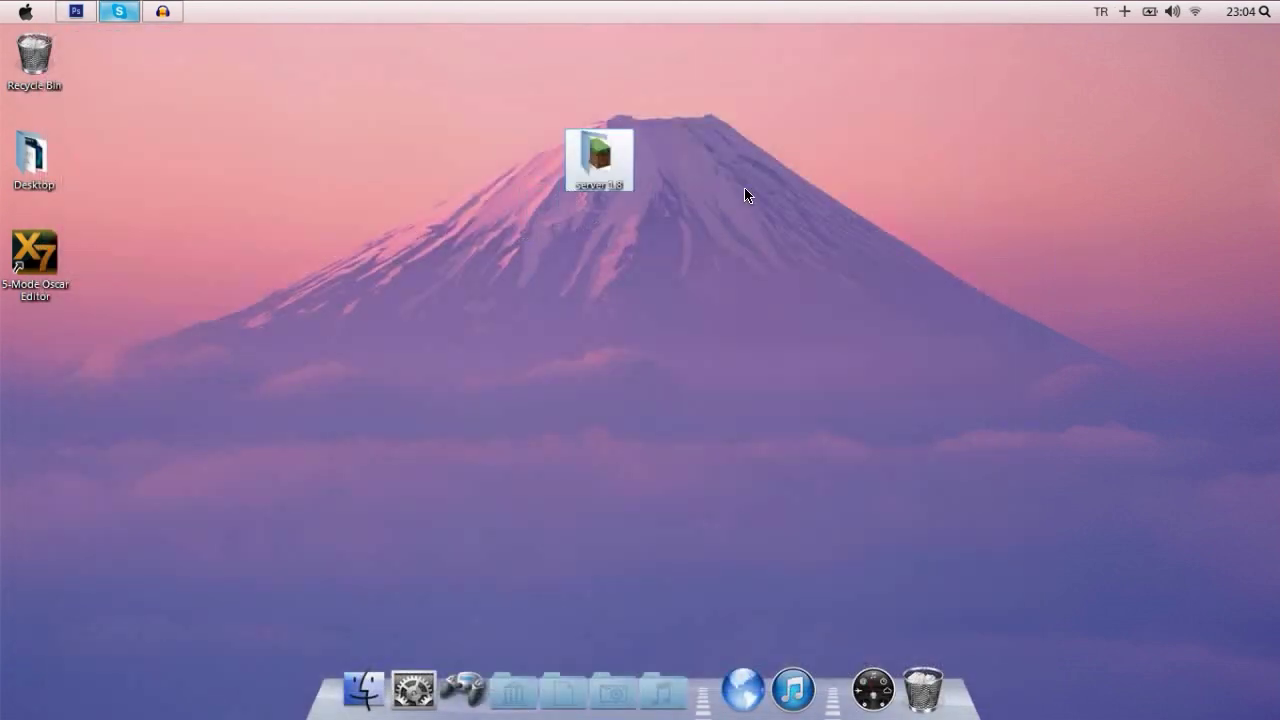
# - From the server 1.8 folder, run minecraft_server.1.8 (1), allowing the unverified program
pyautogui.doubleClick(607, 170)
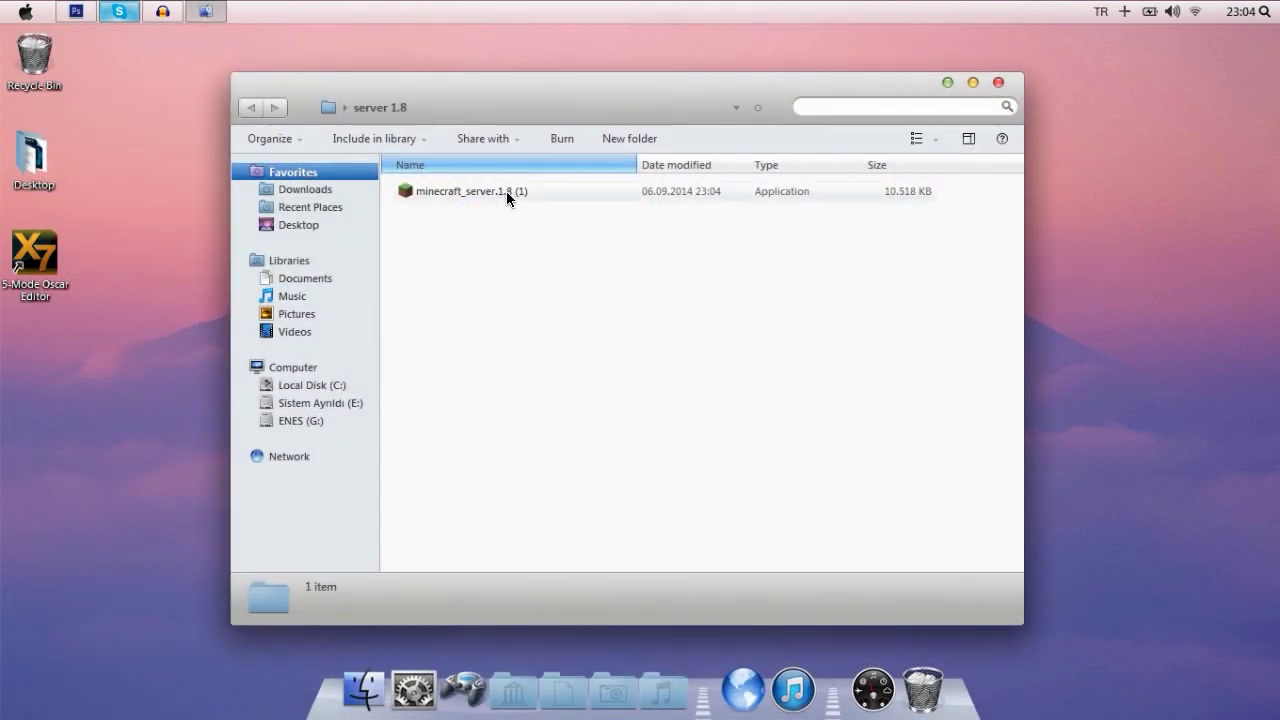
pyautogui.click(506, 191)
pyautogui.doubleClick(506, 191)
pyautogui.click(658, 391)
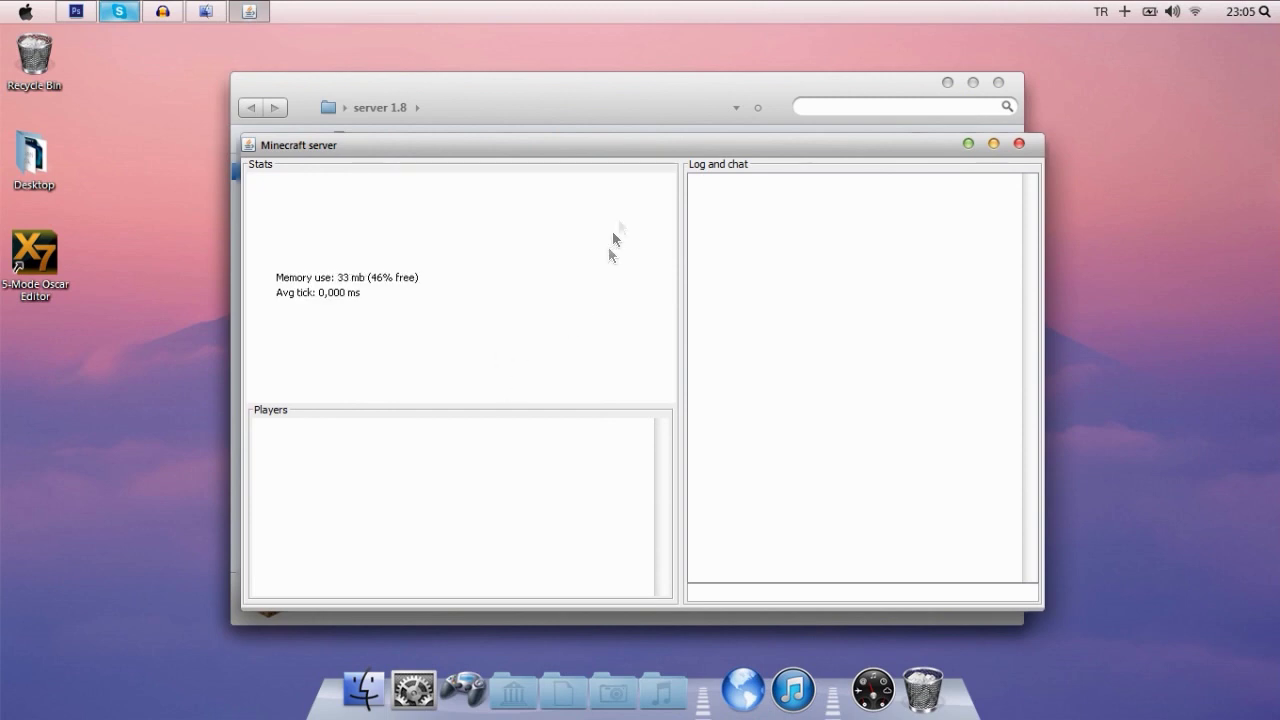
# - Close the server window, leaving the new logs folder and eula file
pyautogui.moveTo(626, 148); pyautogui.dragTo(614, 404)
pyautogui.moveTo(635, 311); pyautogui.dragTo(544, 263)
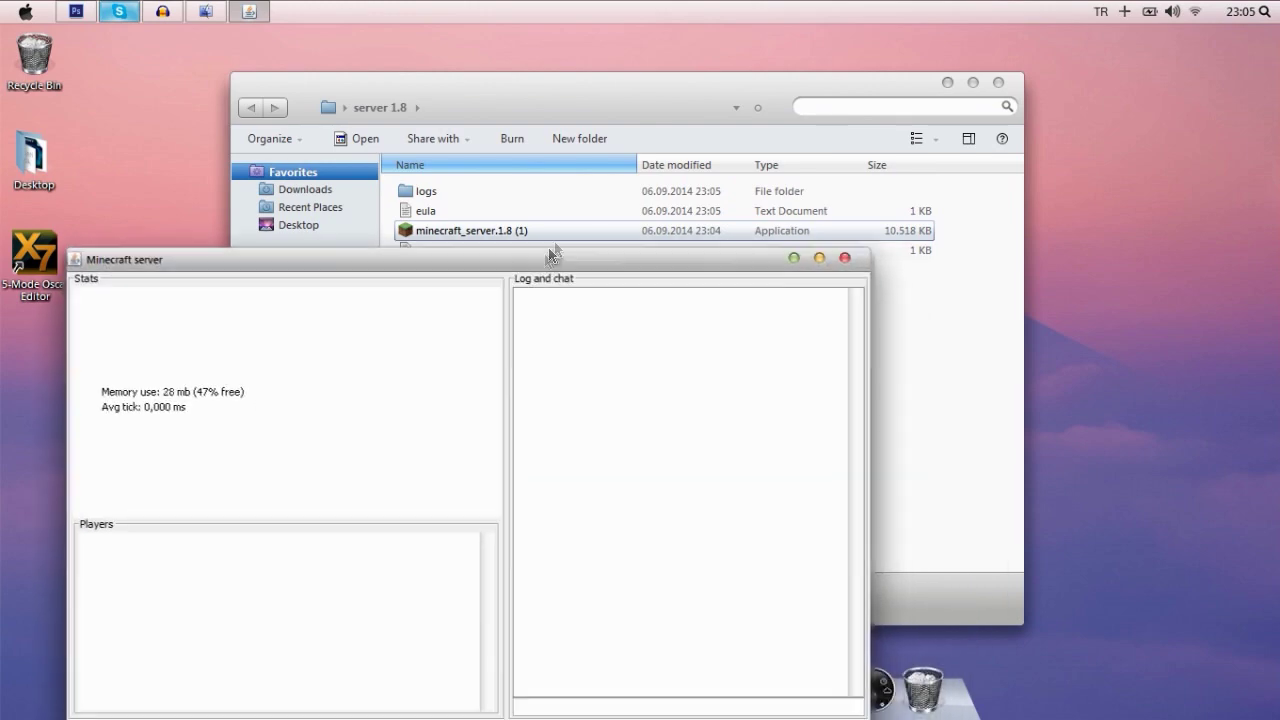
pyautogui.moveTo(672, 253); pyautogui.dragTo(717, 63)
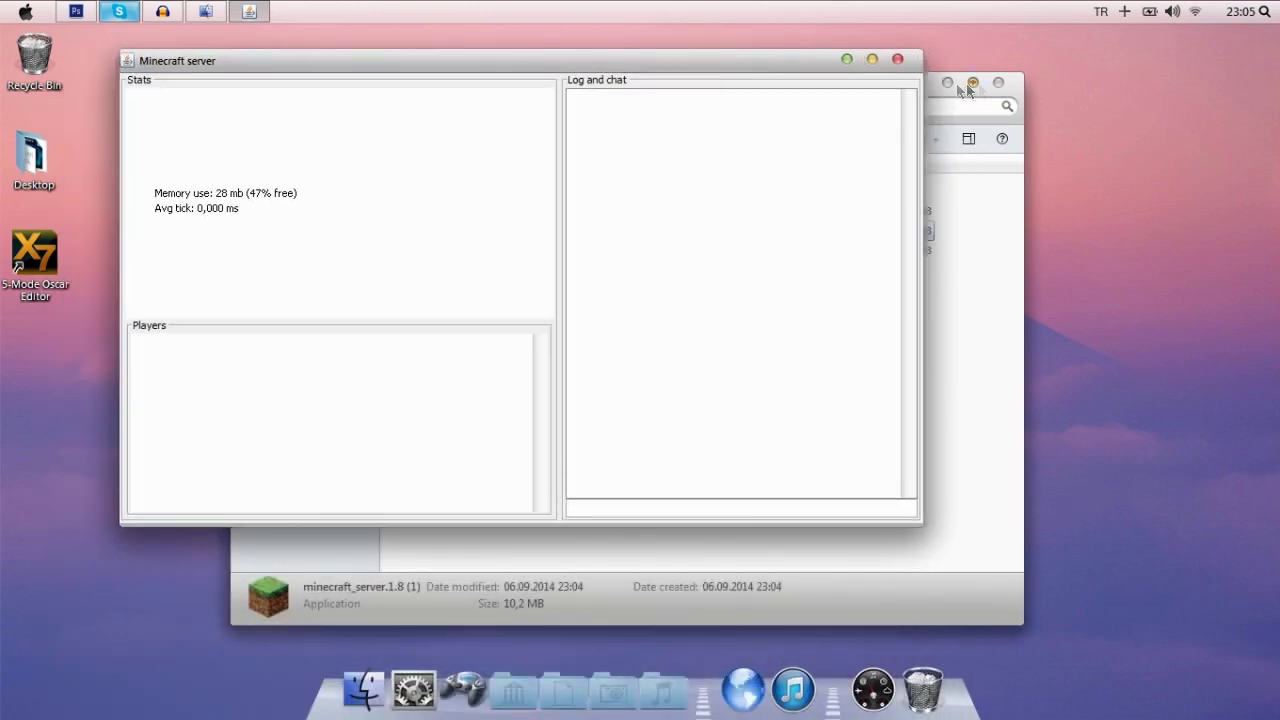
pyautogui.click(896, 60)
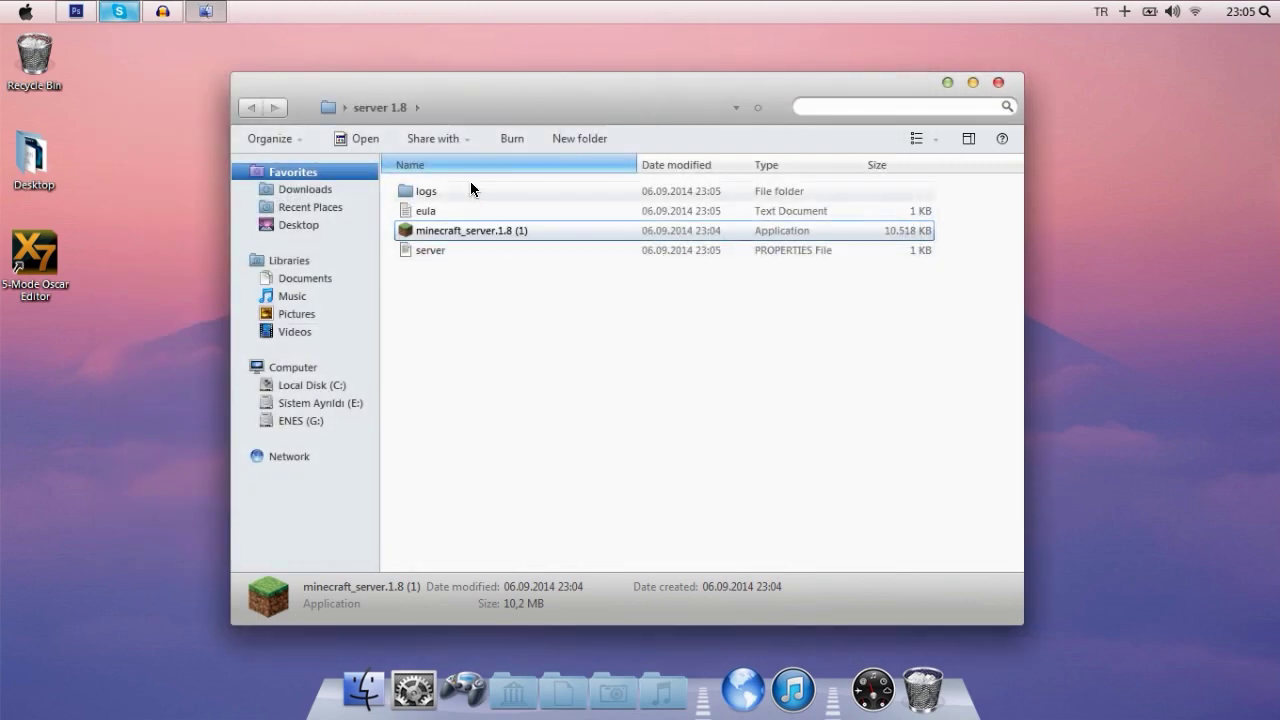
pyautogui.click(474, 191)
pyautogui.click(432, 213)
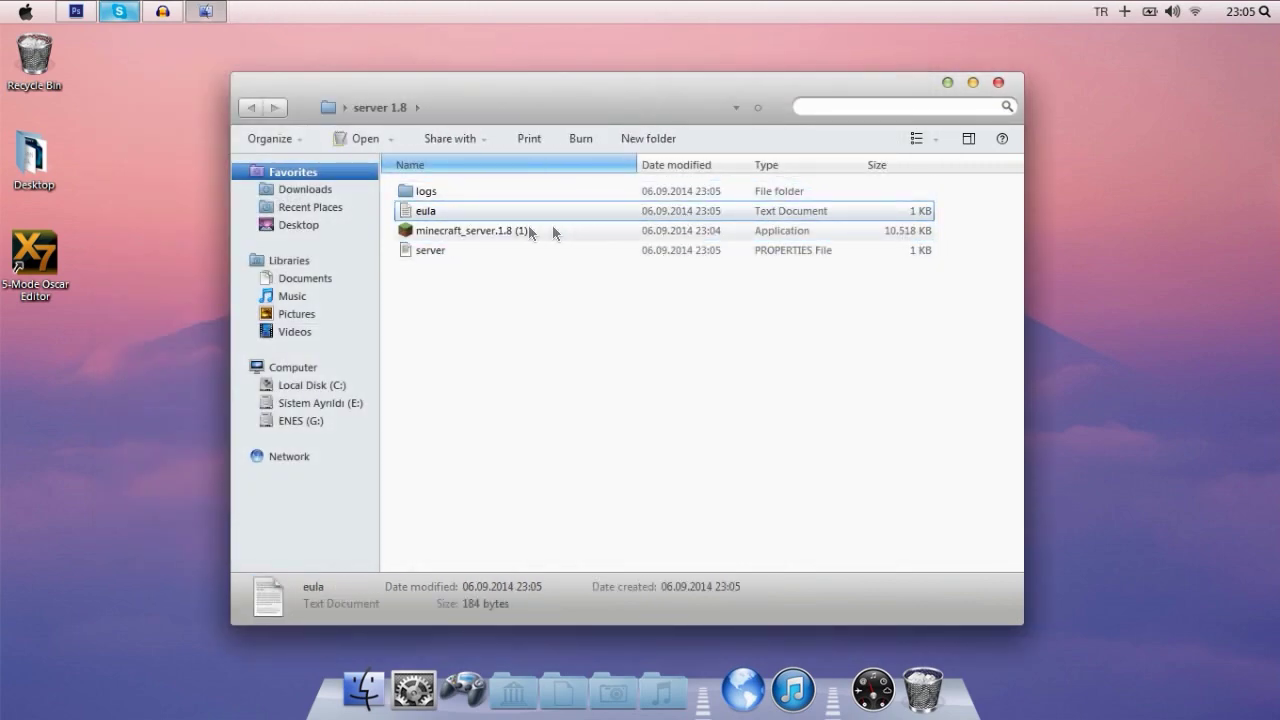
# - Change eula=false to eula=true in eula.txt and save it
pyautogui.doubleClick(420, 209)
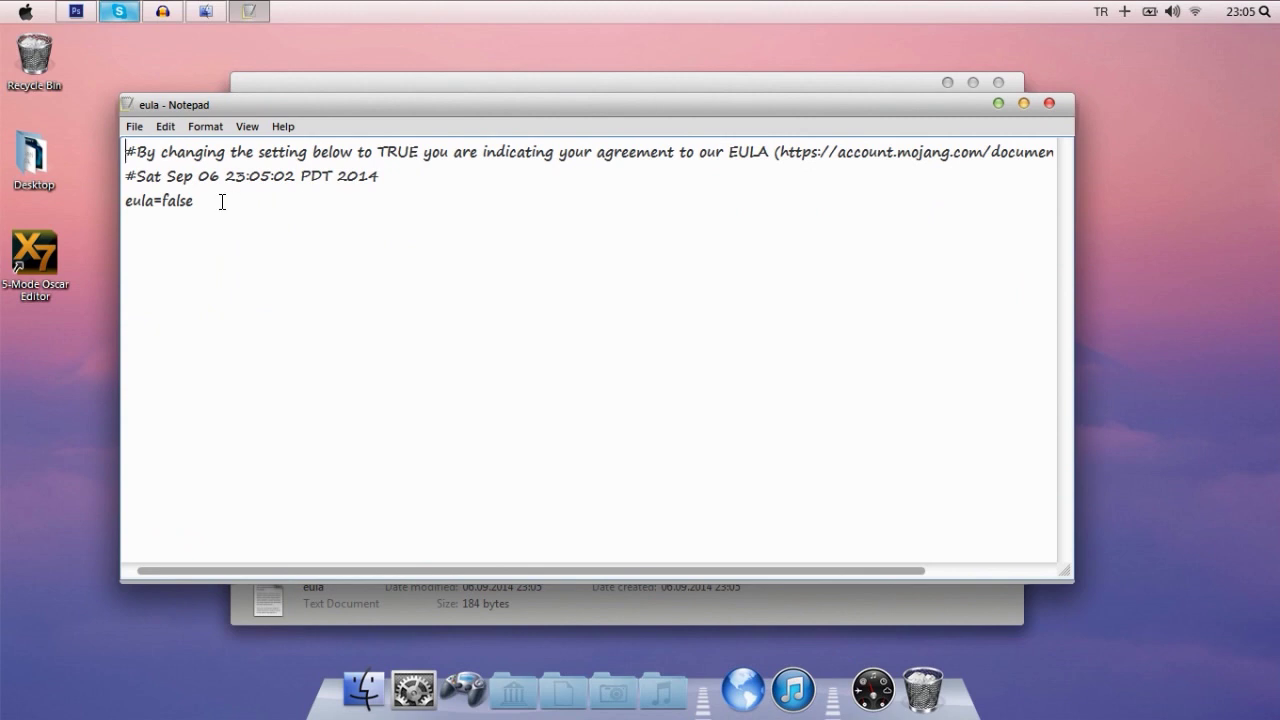
pyautogui.moveTo(161, 196); pyautogui.dragTo(207, 202)
pyautogui.write('tru')
pyautogui.click(1048, 103)
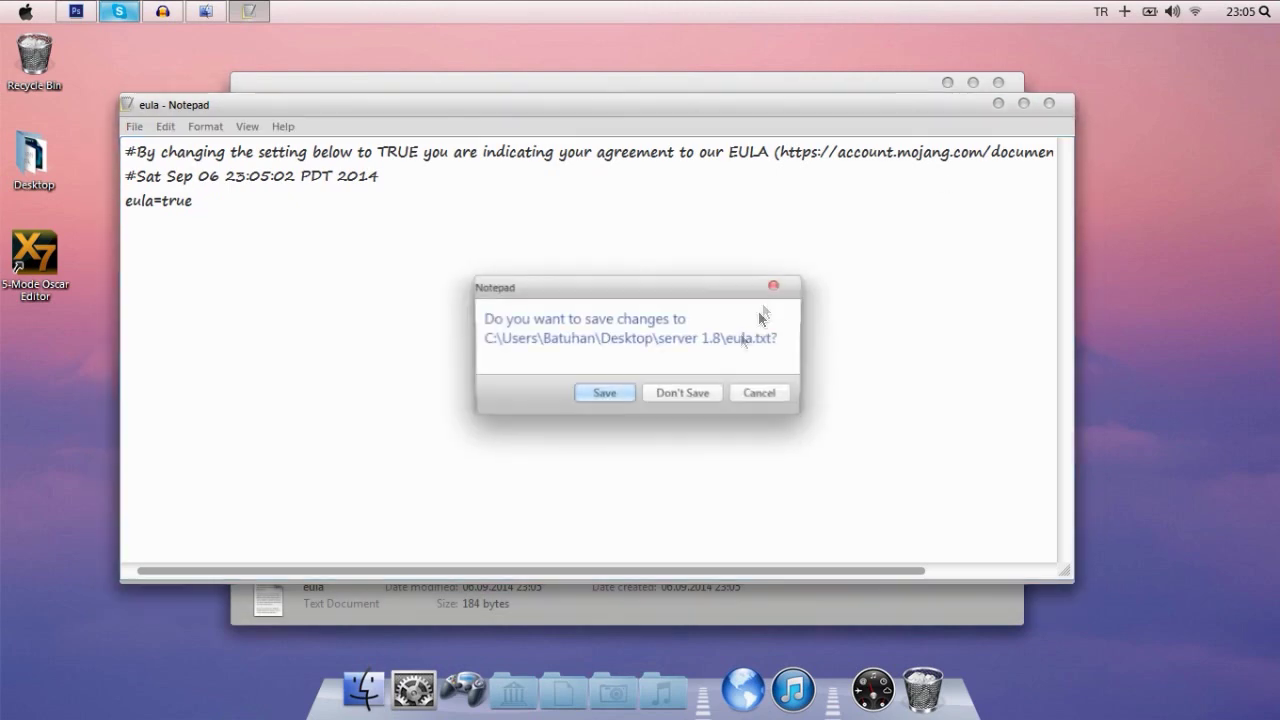
pyautogui.click(592, 390)
pyautogui.click(633, 327)
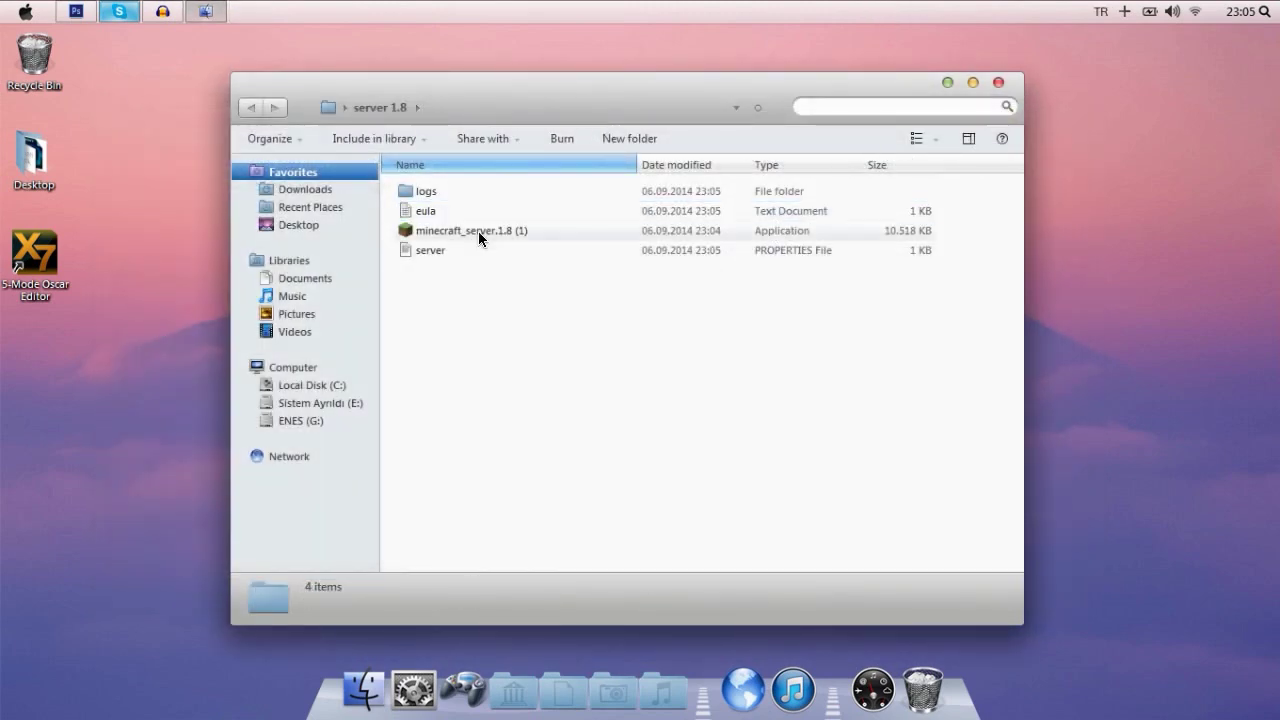
# - Relaunch minecraft_server.1.8 (1), arrange its window, and open the server properties file in Notepad
pyautogui.doubleClick(478, 231)
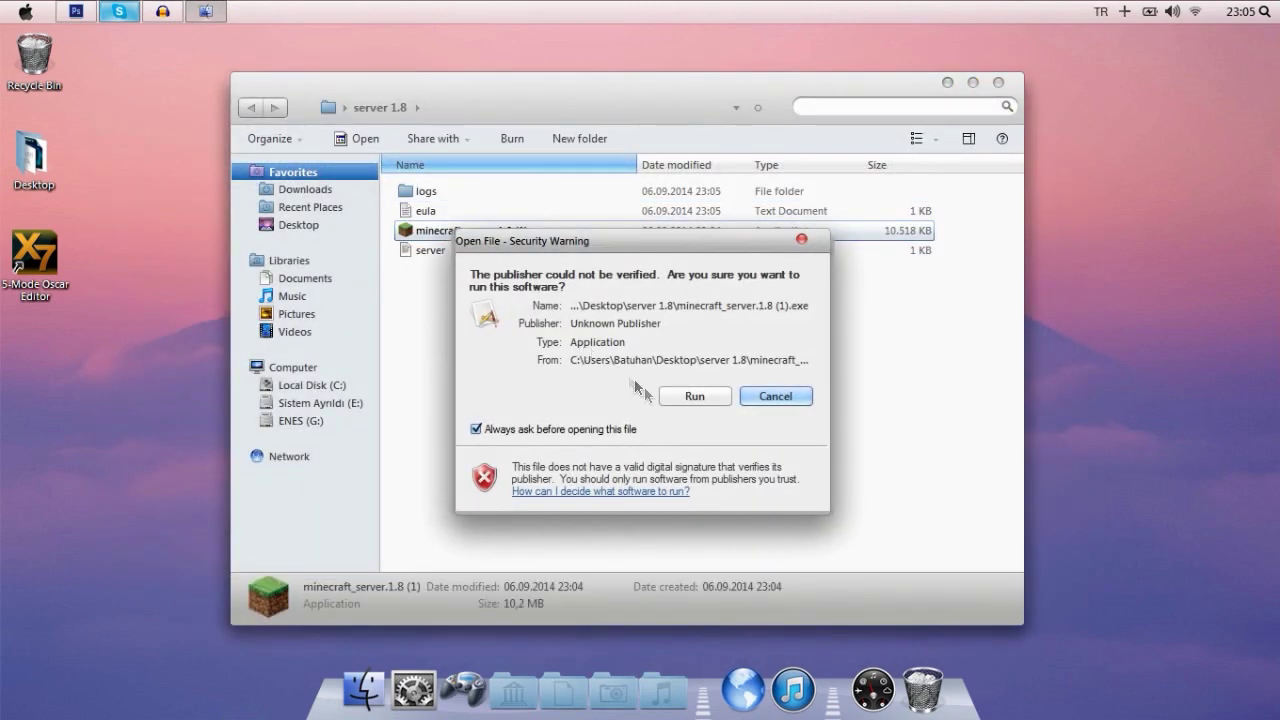
pyautogui.click(665, 397)
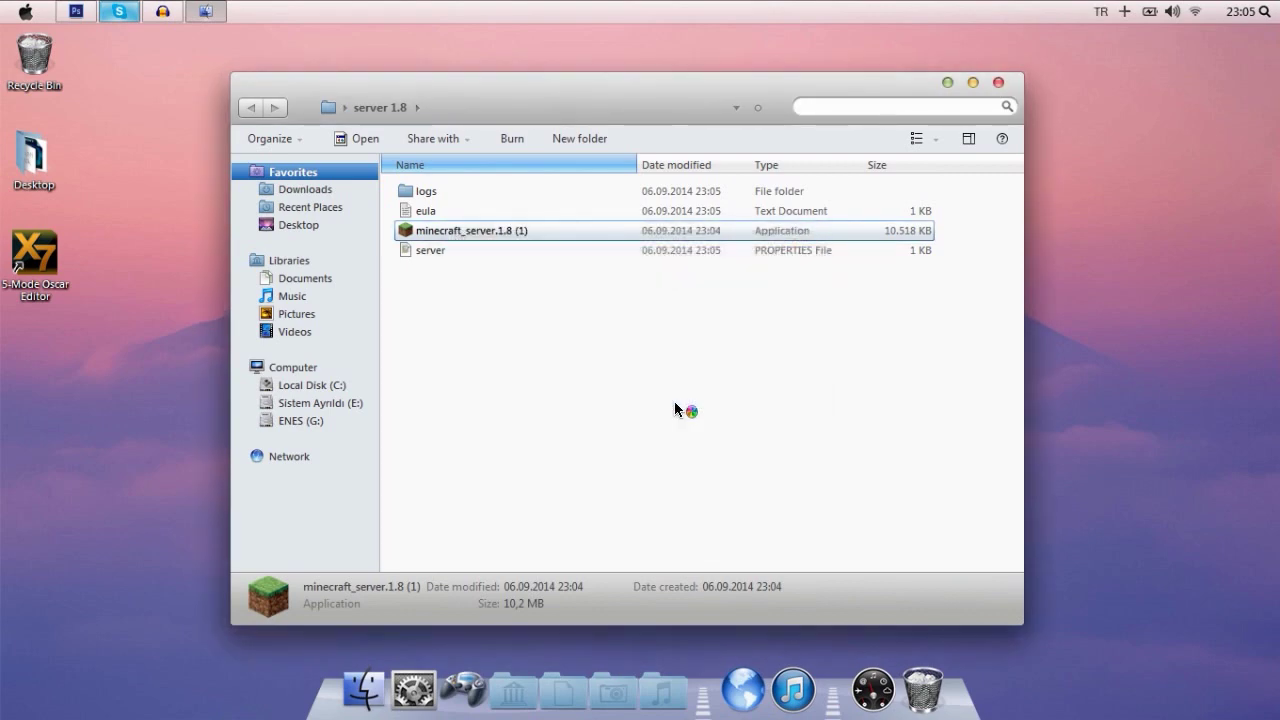
pyautogui.moveTo(680, 139); pyautogui.dragTo(1033, 92)
pyautogui.moveTo(525, 92); pyautogui.dragTo(263, 76)
pyautogui.click(255, 494)
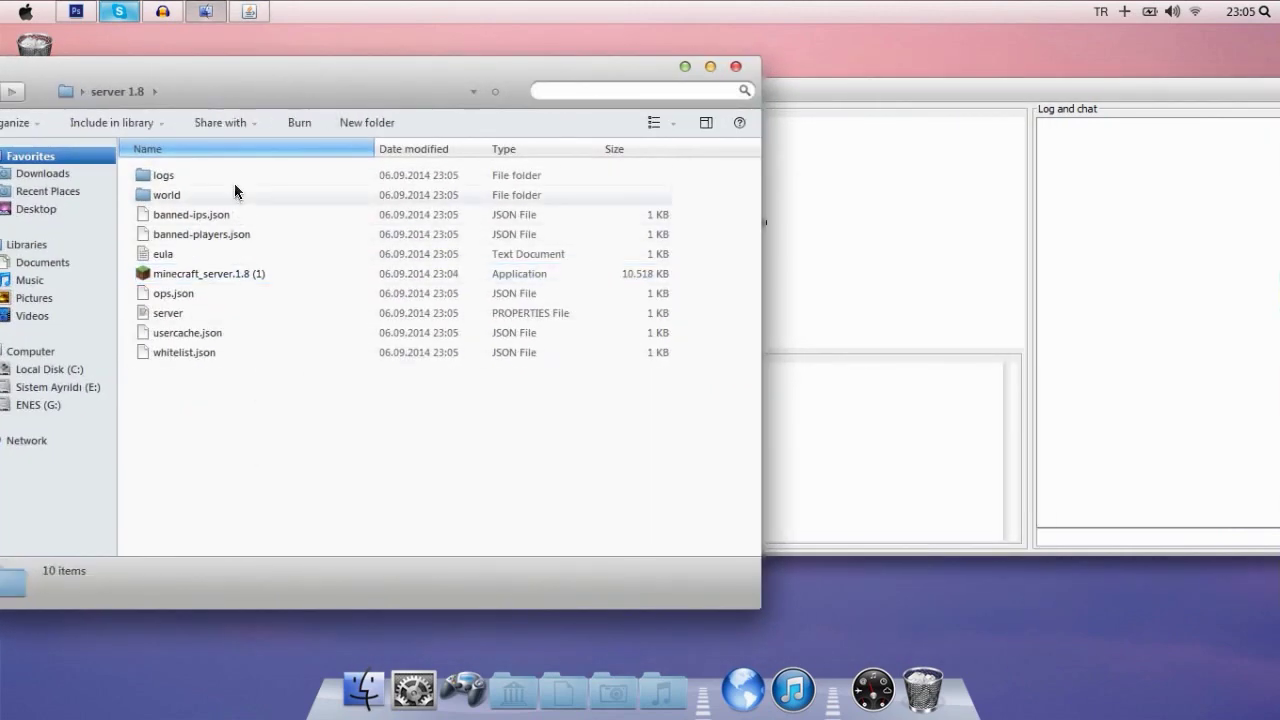
pyautogui.moveTo(834, 91); pyautogui.dragTo(706, 46)
pyautogui.doubleClick(263, 315)
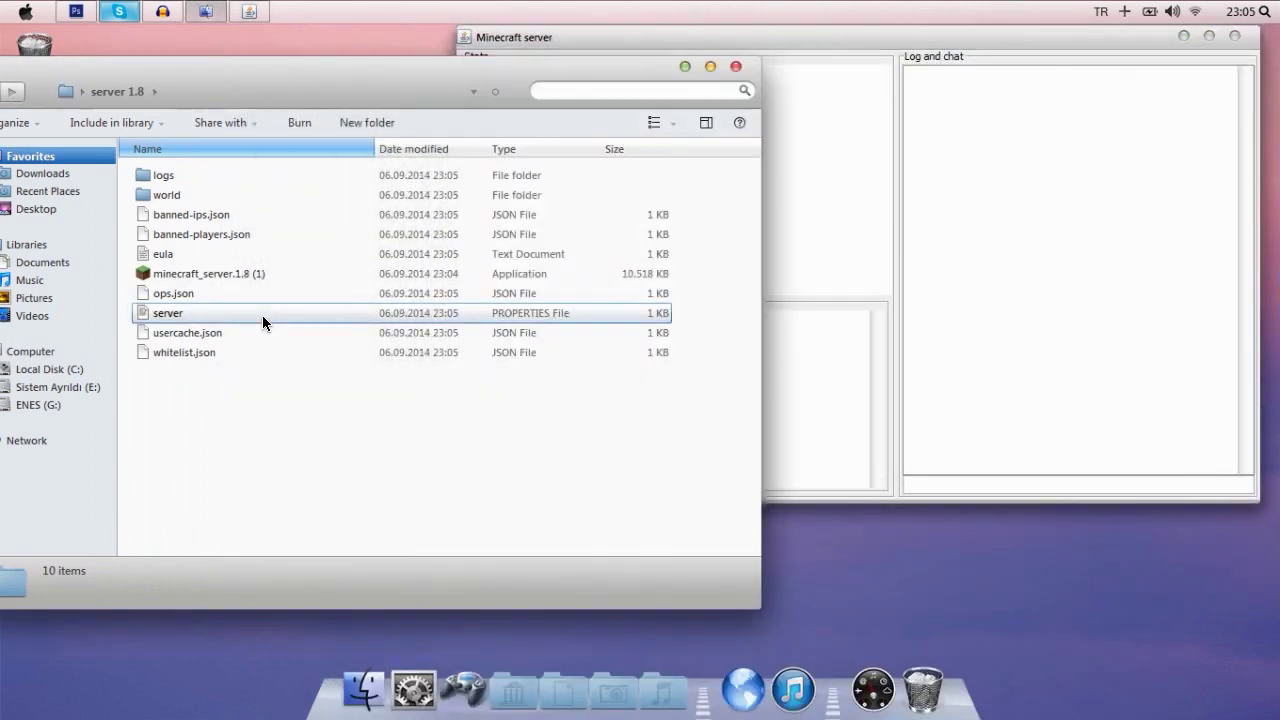
pyautogui.moveTo(1062, 261); pyautogui.dragTo(1050, 200)
# - Maximize the server properties Notepad window and bring up LogMeIn Hamachi
pyautogui.click(952, 262)
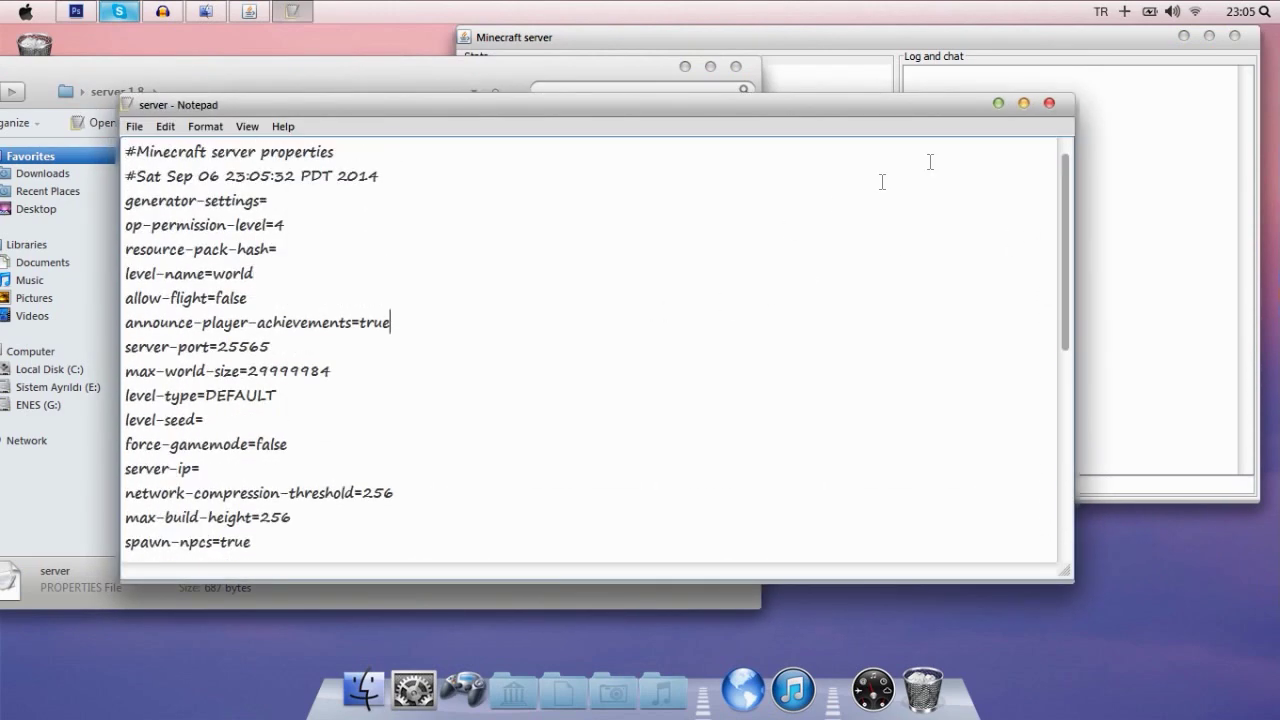
pyautogui.moveTo(1045, 110); pyautogui.dragTo(860, 165)
pyautogui.click(937, 40)
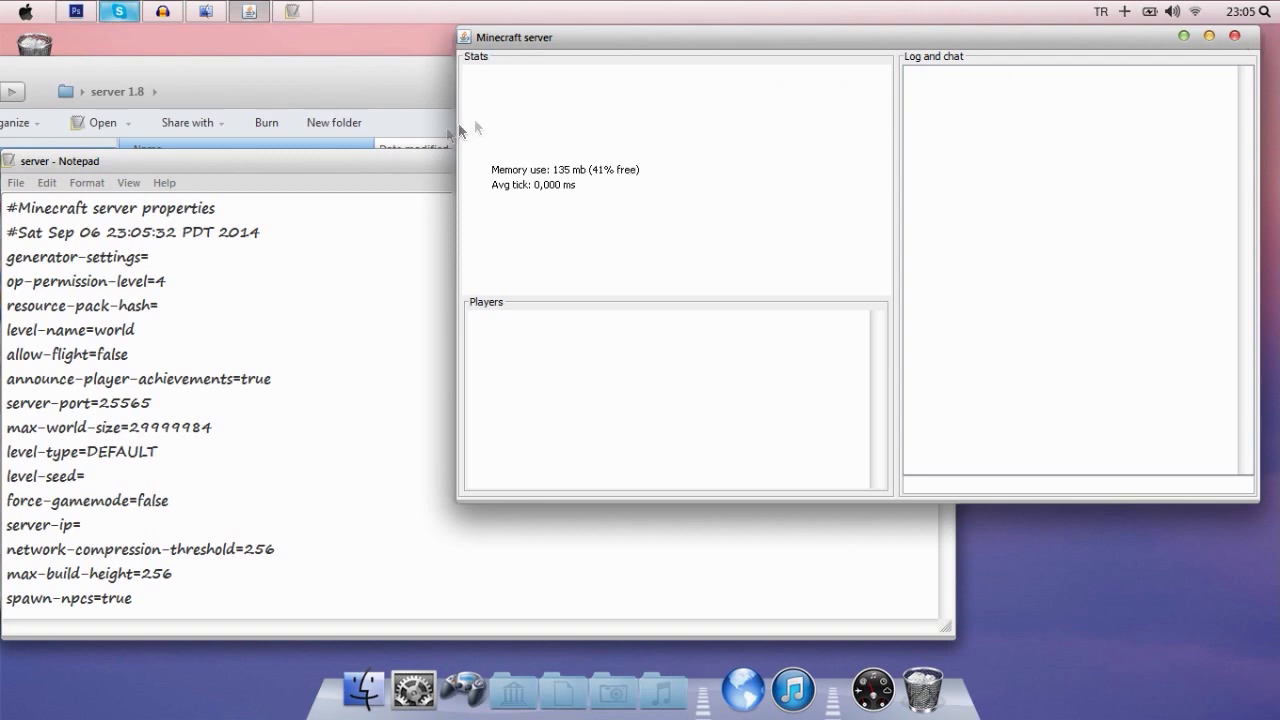
pyautogui.doubleClick(440, 160)
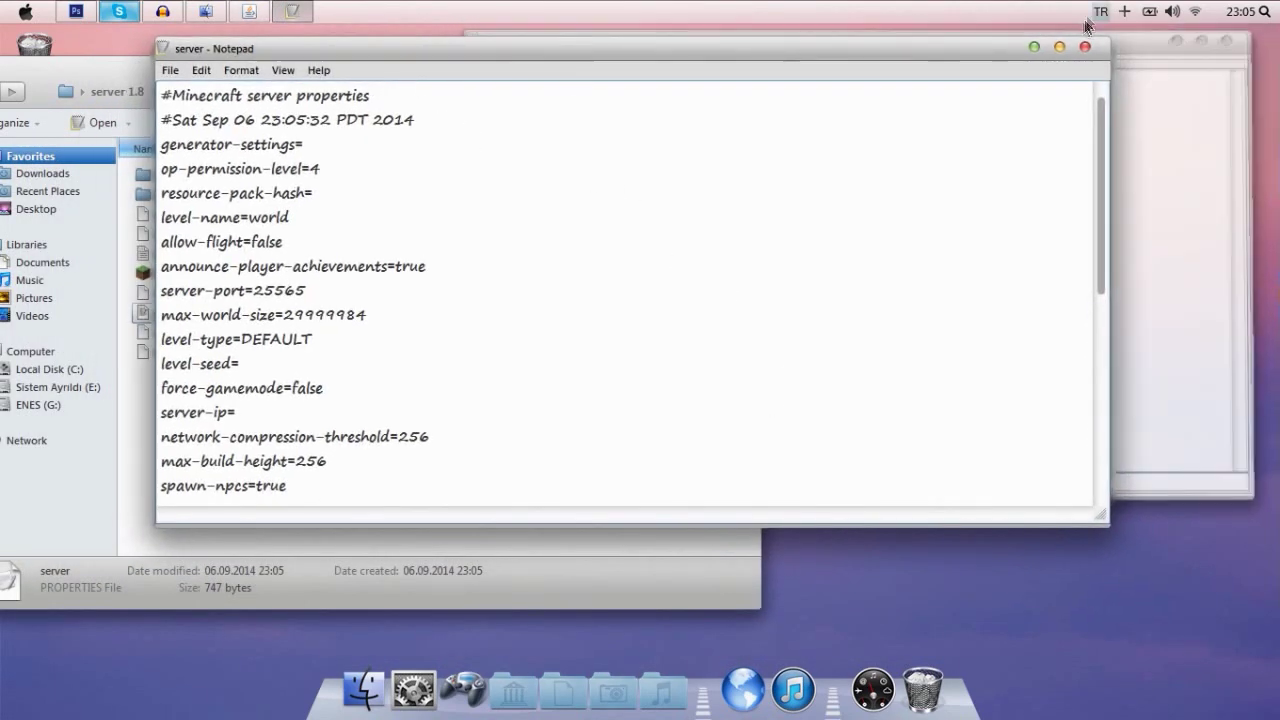
pyautogui.click(1124, 12)
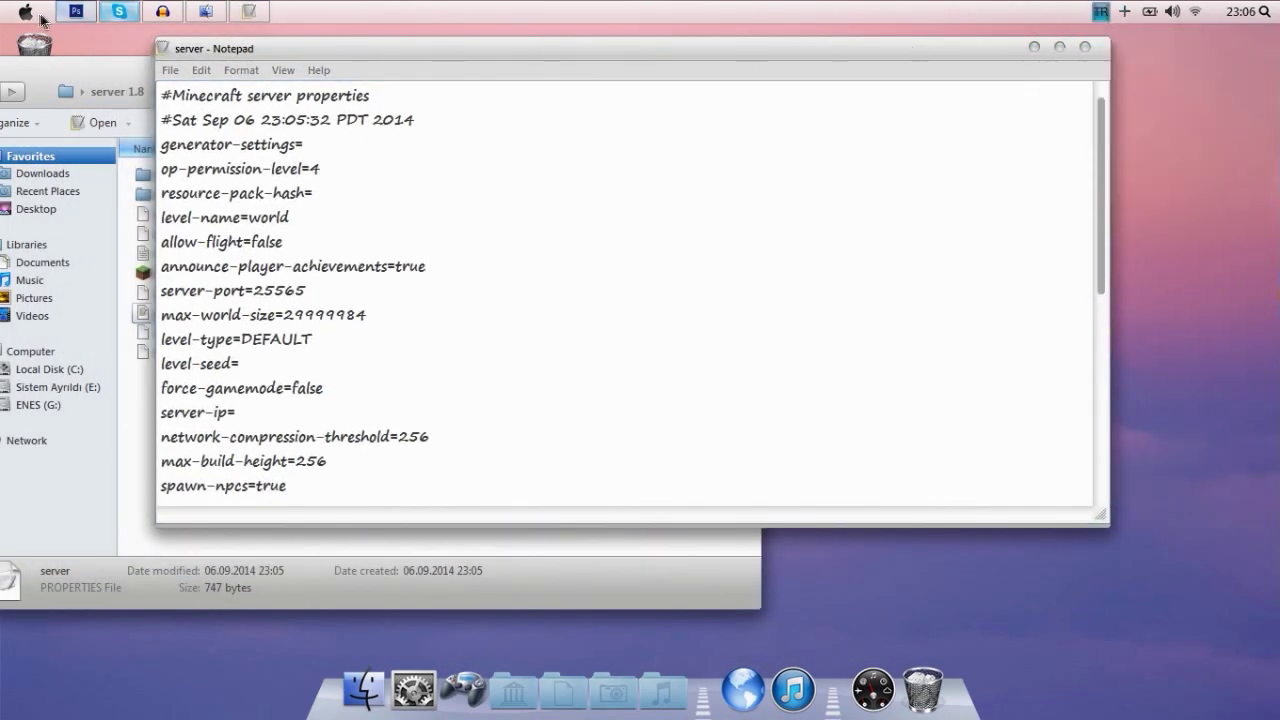
pyautogui.click(25, 12)
pyautogui.click(514, 293)
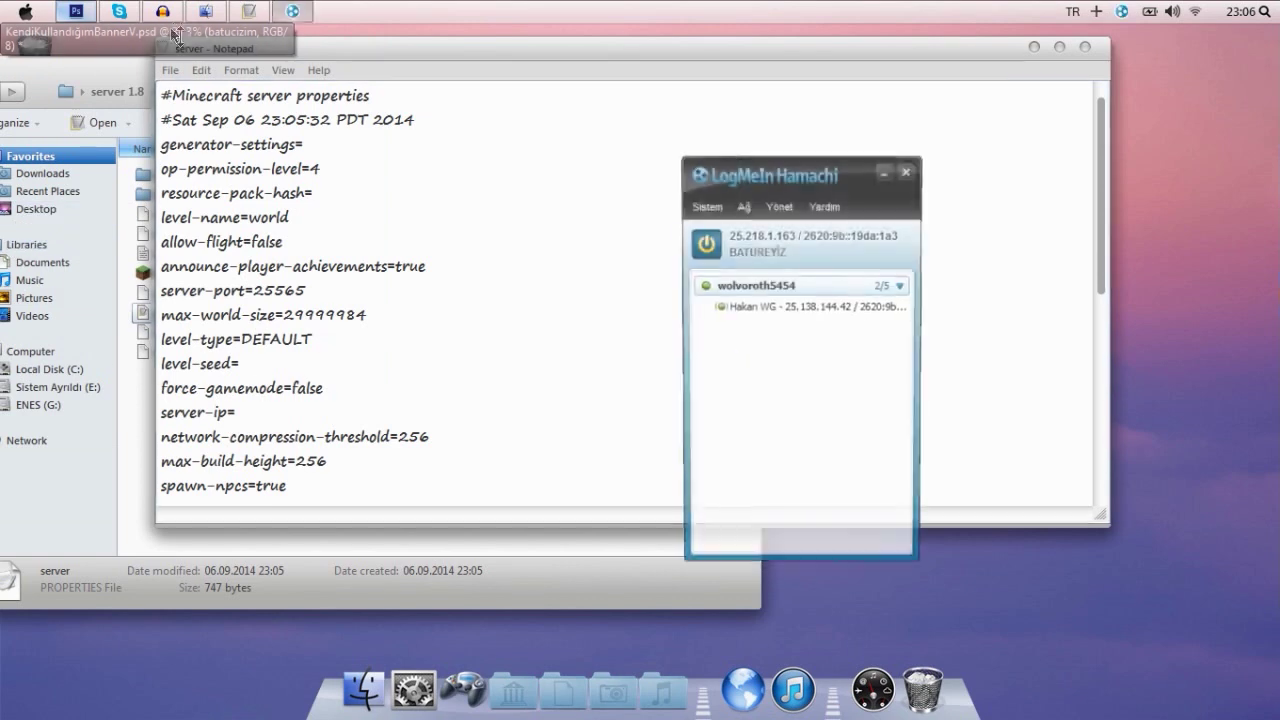
# - Leave the previously joined Hamachi network
pyautogui.click(788, 284)
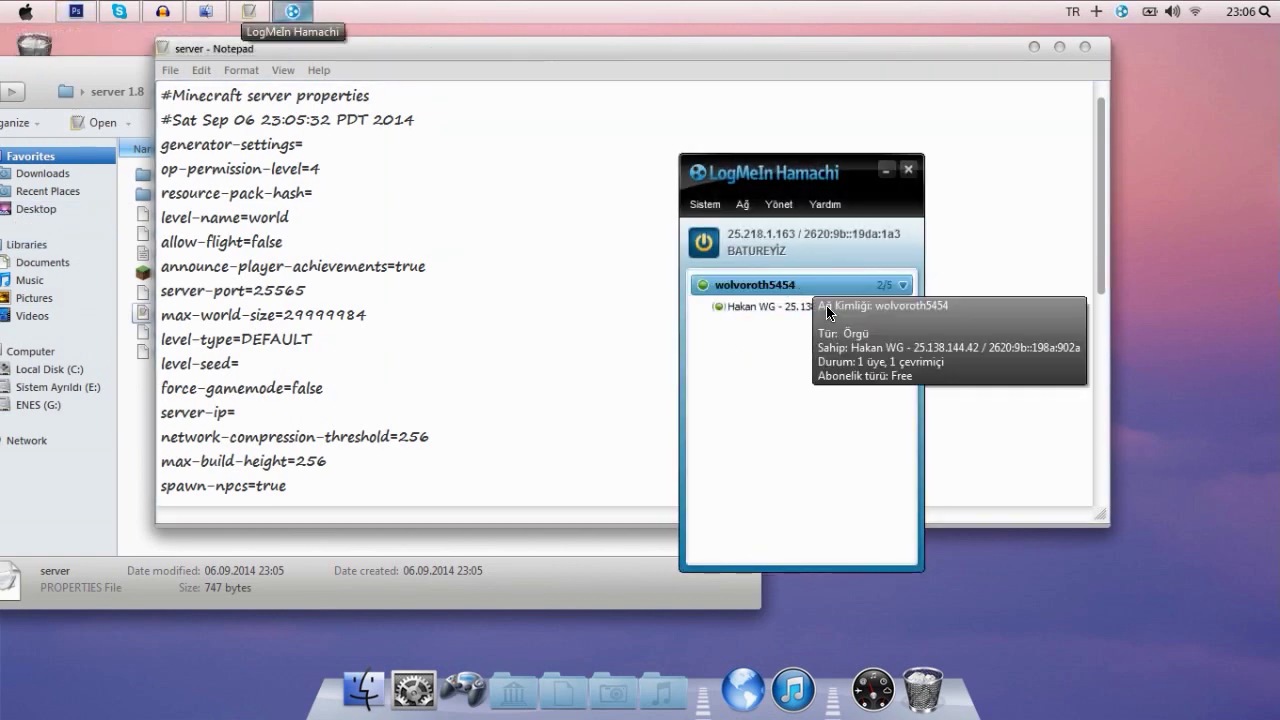
pyautogui.rightClick(768, 287)
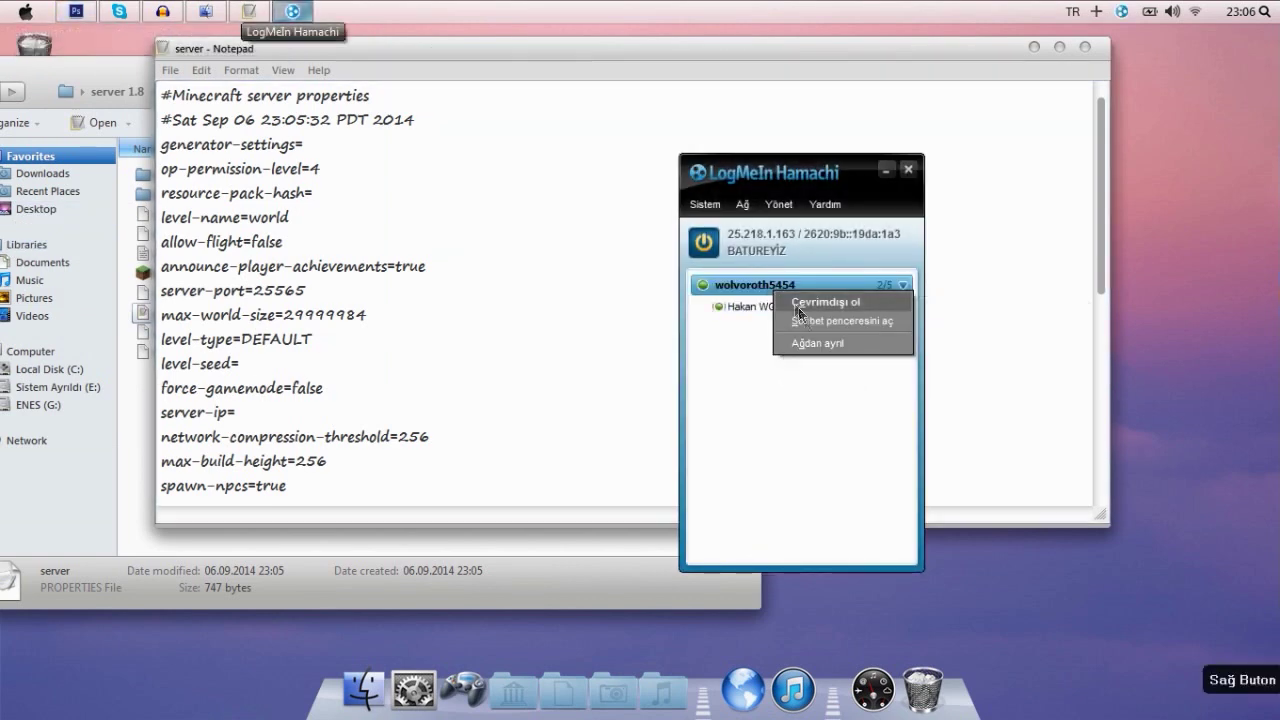
pyautogui.click(826, 345)
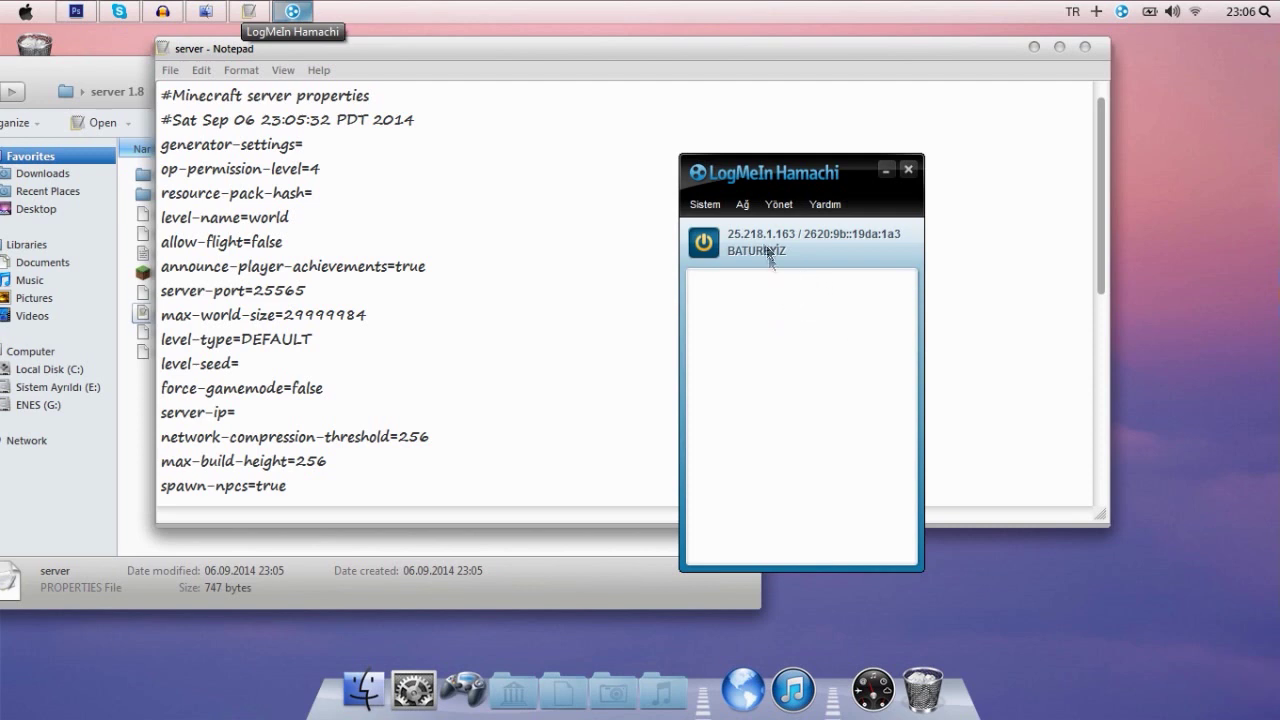
pyautogui.moveTo(767, 252); pyautogui.dragTo(839, 214)
pyautogui.click(820, 157)
pyautogui.click(820, 157)
pyautogui.click(820, 157)
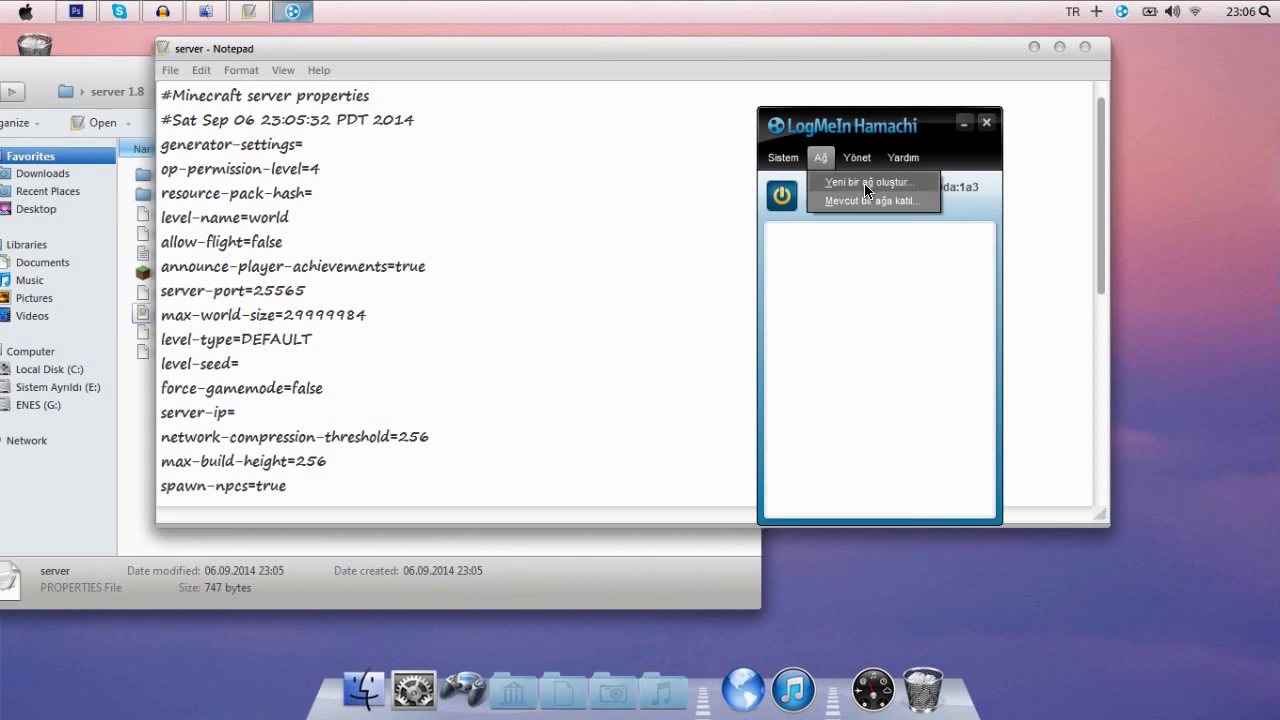
pyautogui.click(864, 183)
pyautogui.press('Tab')
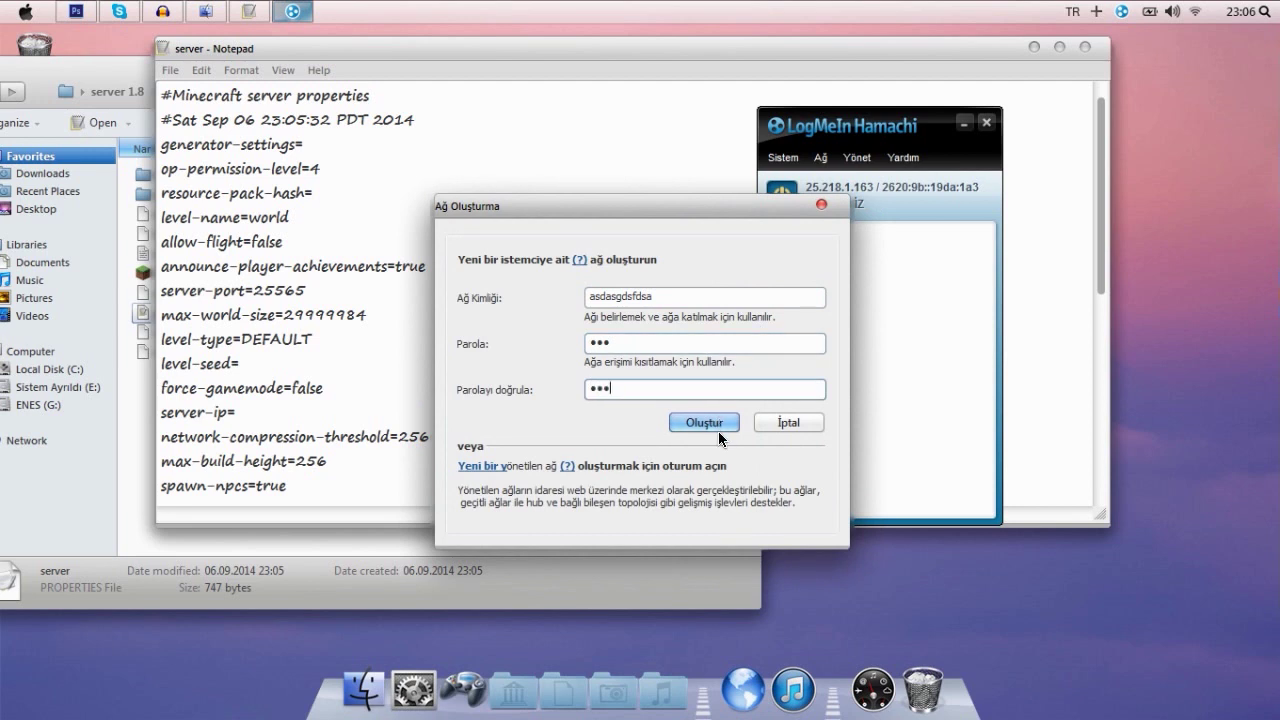
pyautogui.click(710, 423)
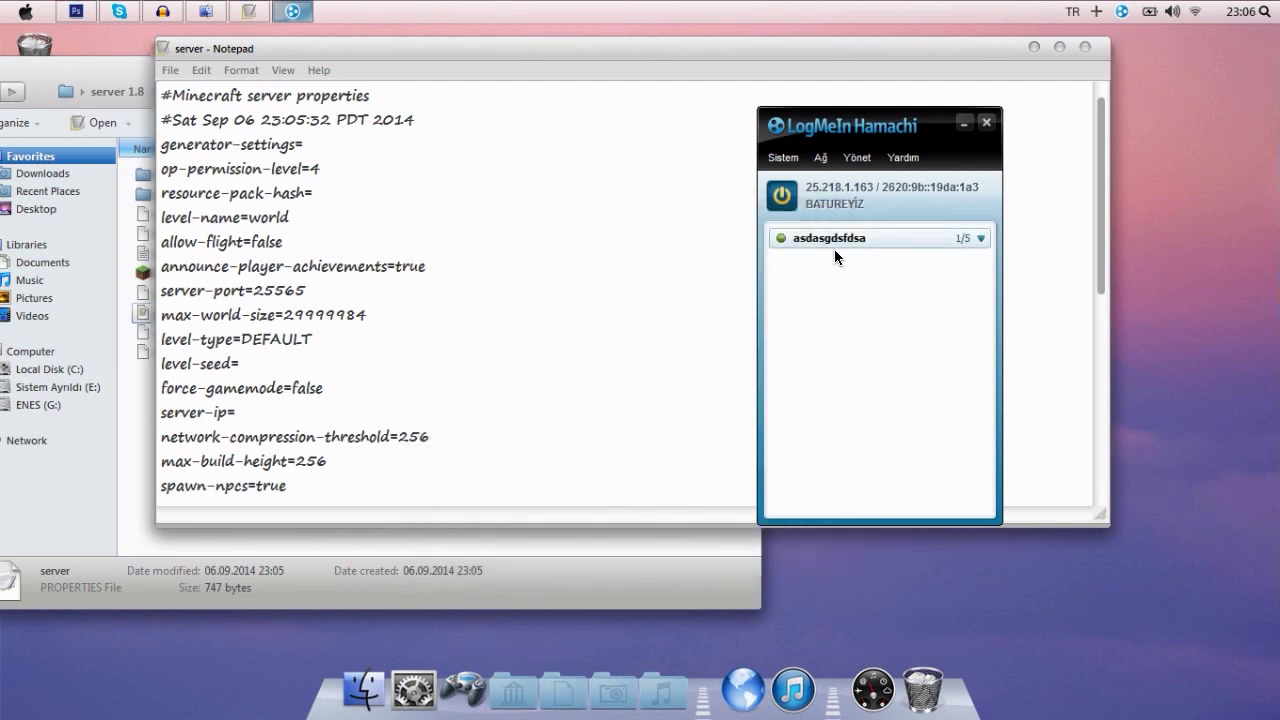
# - Copy this computer's Hamachi IPv4 address
pyautogui.click(834, 249)
pyautogui.rightClick(840, 190)
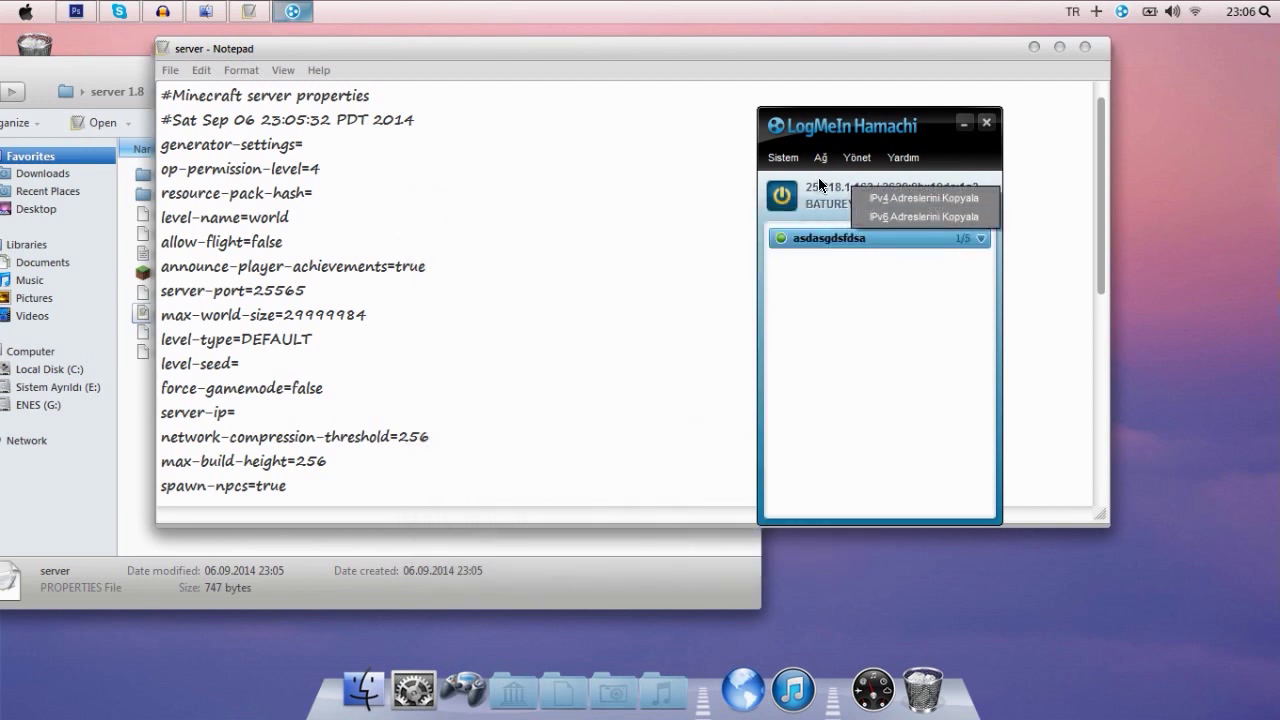
pyautogui.click(838, 300)
pyautogui.rightClick(825, 190)
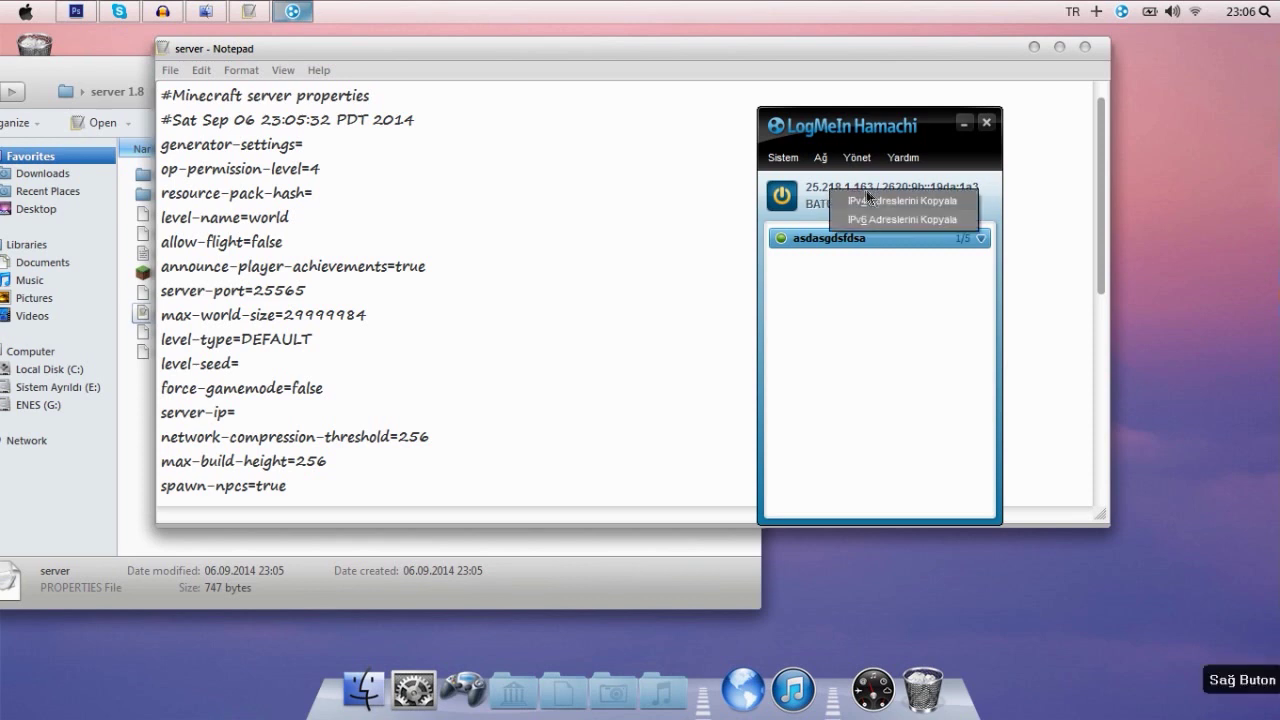
pyautogui.click(864, 205)
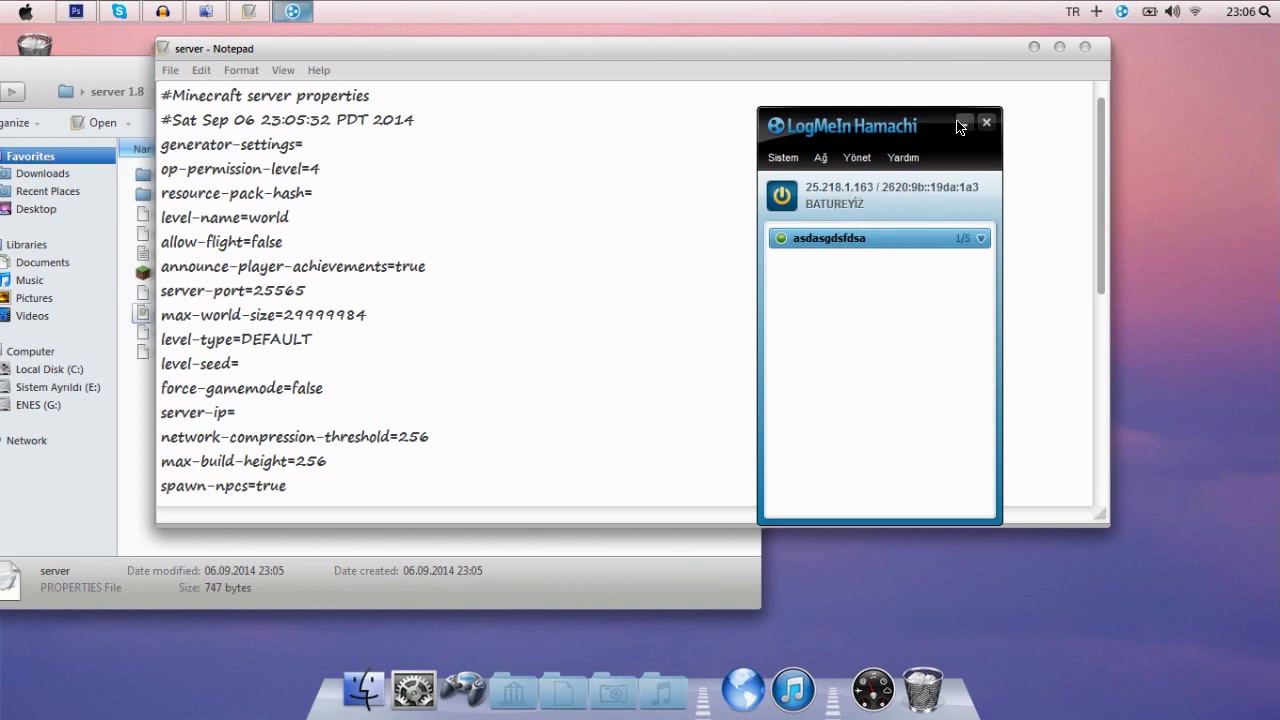
pyautogui.click(740, 222)
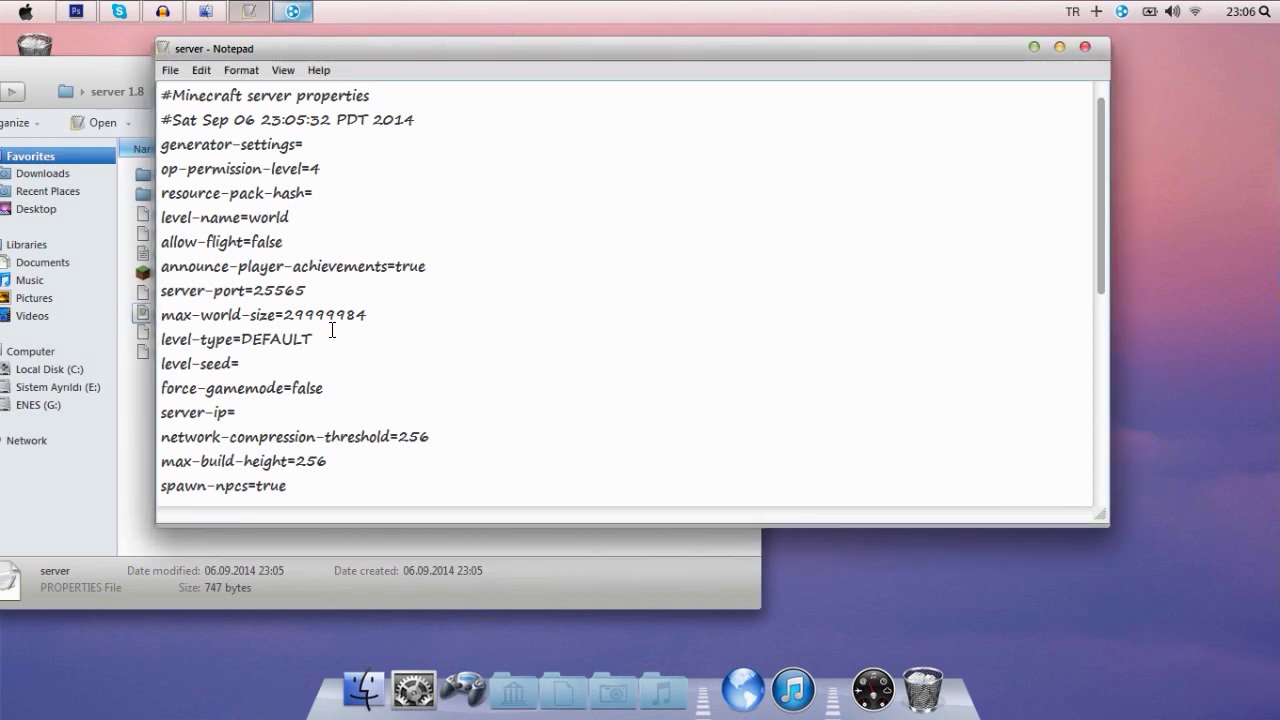
# - Paste the Hamachi address 25.218.1.163 after server-ip=
pyautogui.scroll(-2, 332, 330)
pyautogui.write('25.218.1.163')
pyautogui.click(464, 290)
# - Review the pvp, online-mode, hardcore and max-players settings, then close the file
pyautogui.scroll(-4, 334, 417)
pyautogui.scroll(3, 336, 310)
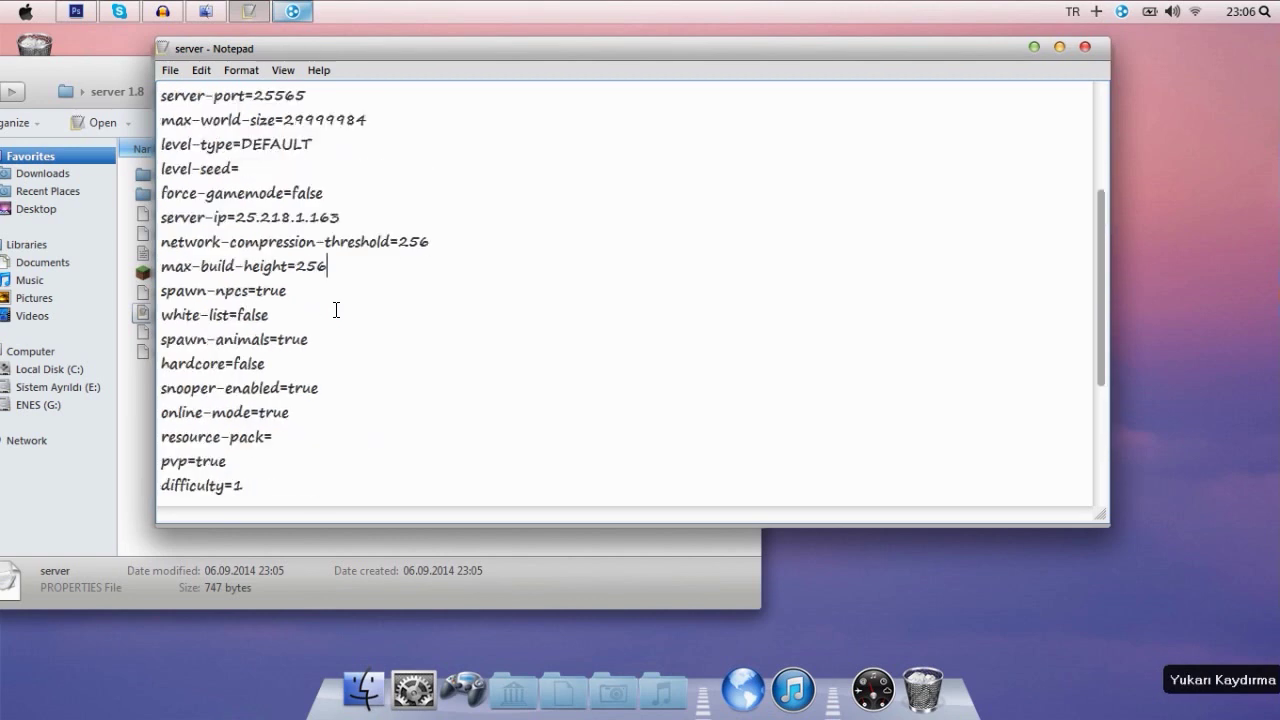
pyautogui.moveTo(250, 458); pyautogui.dragTo(161, 461)
pyautogui.click(242, 456)
pyautogui.moveTo(282, 438); pyautogui.dragTo(176, 411)
pyautogui.click(278, 437)
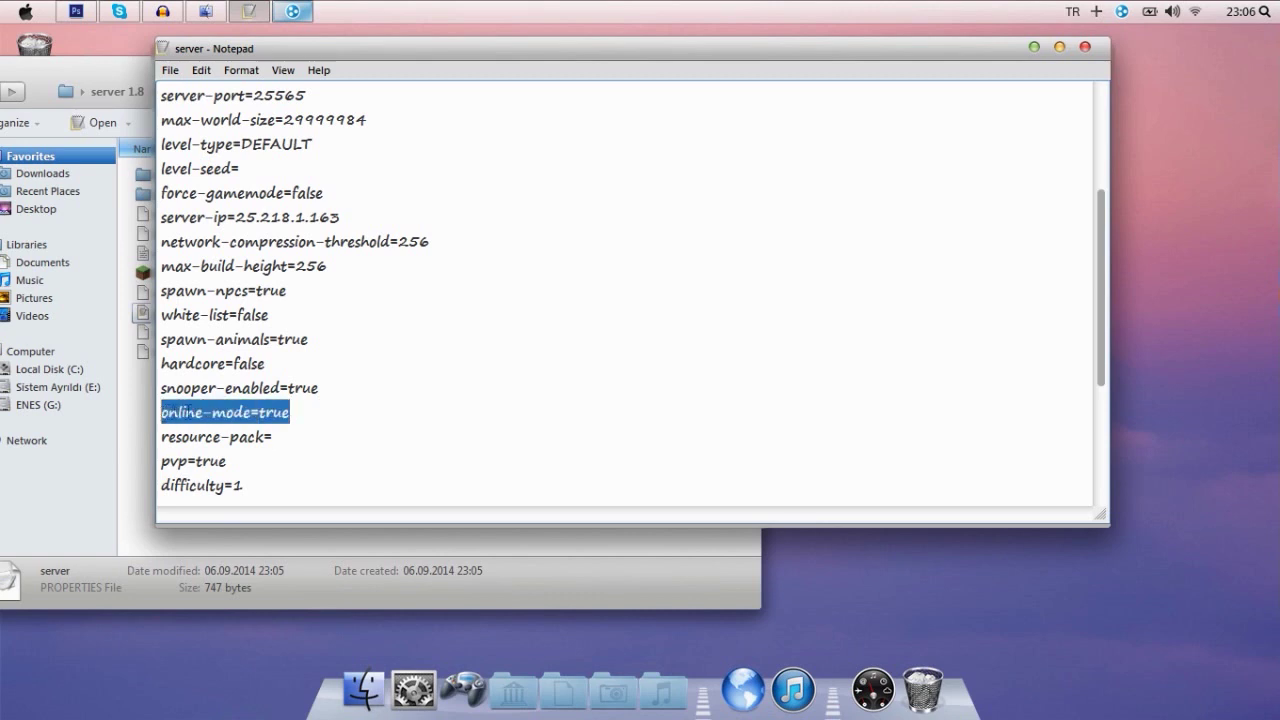
pyautogui.click(308, 414)
pyautogui.moveTo(320, 392); pyautogui.dragTo(190, 364)
pyautogui.click(314, 366)
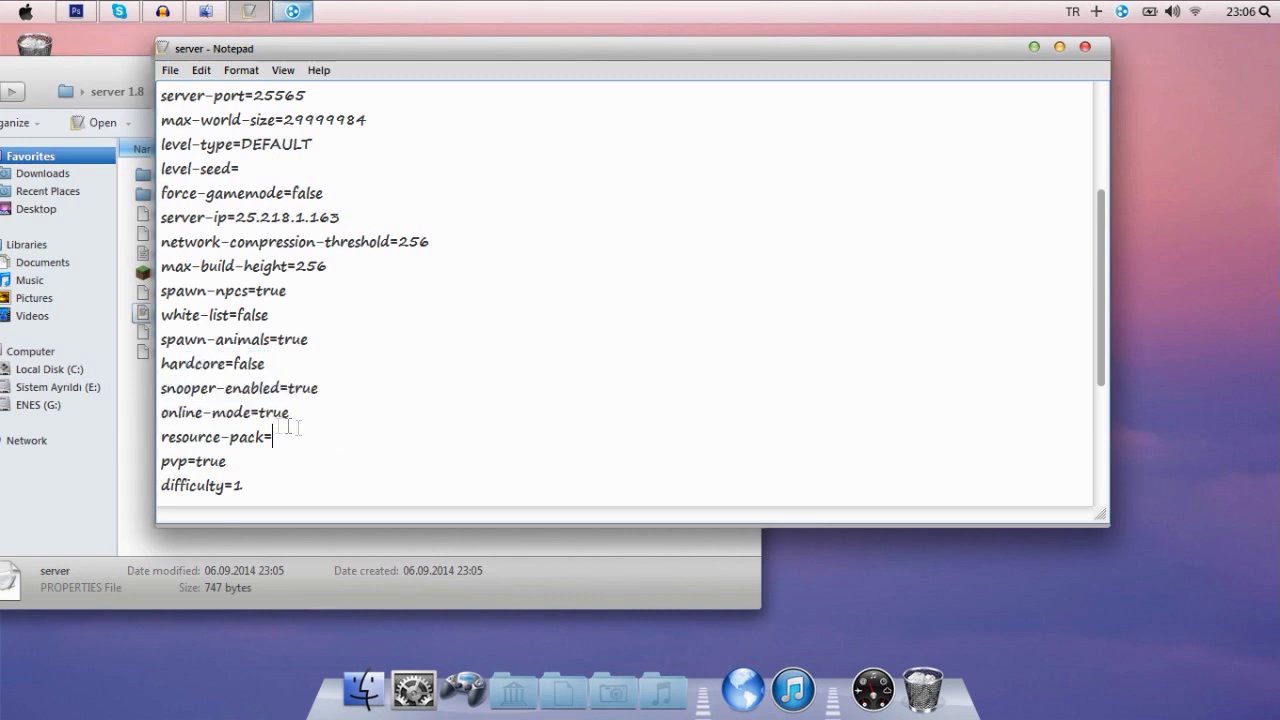
pyautogui.moveTo(291, 428); pyautogui.dragTo(171, 406)
pyautogui.moveTo(300, 413); pyautogui.dragTo(163, 412)
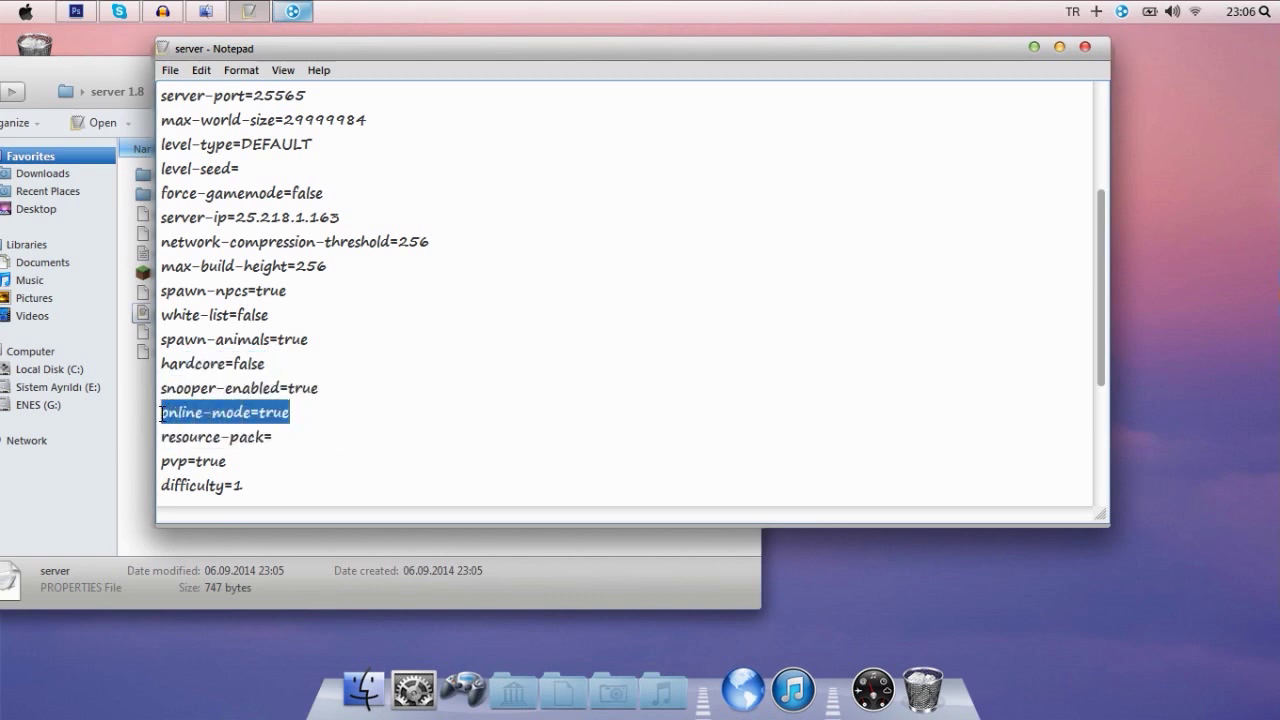
pyautogui.click(309, 340)
pyautogui.moveTo(302, 412); pyautogui.dragTo(162, 412)
pyautogui.click(336, 416)
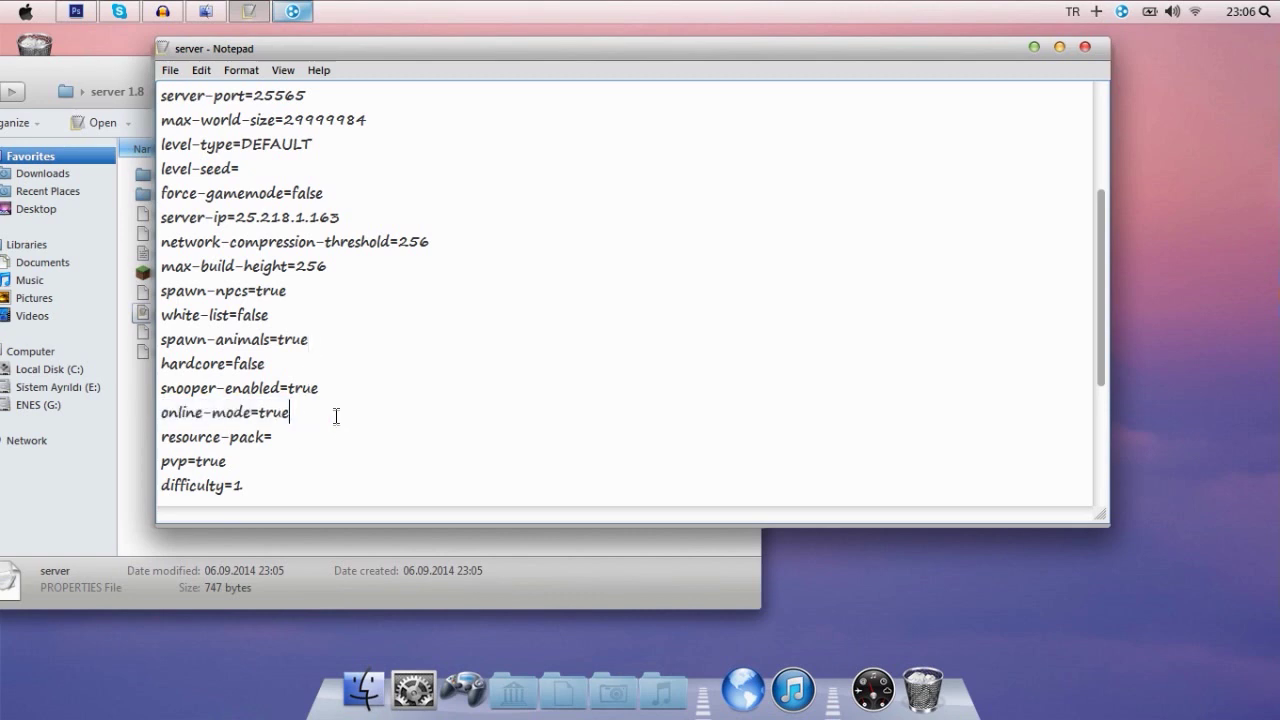
pyautogui.moveTo(1101, 340); pyautogui.dragTo(1100, 442)
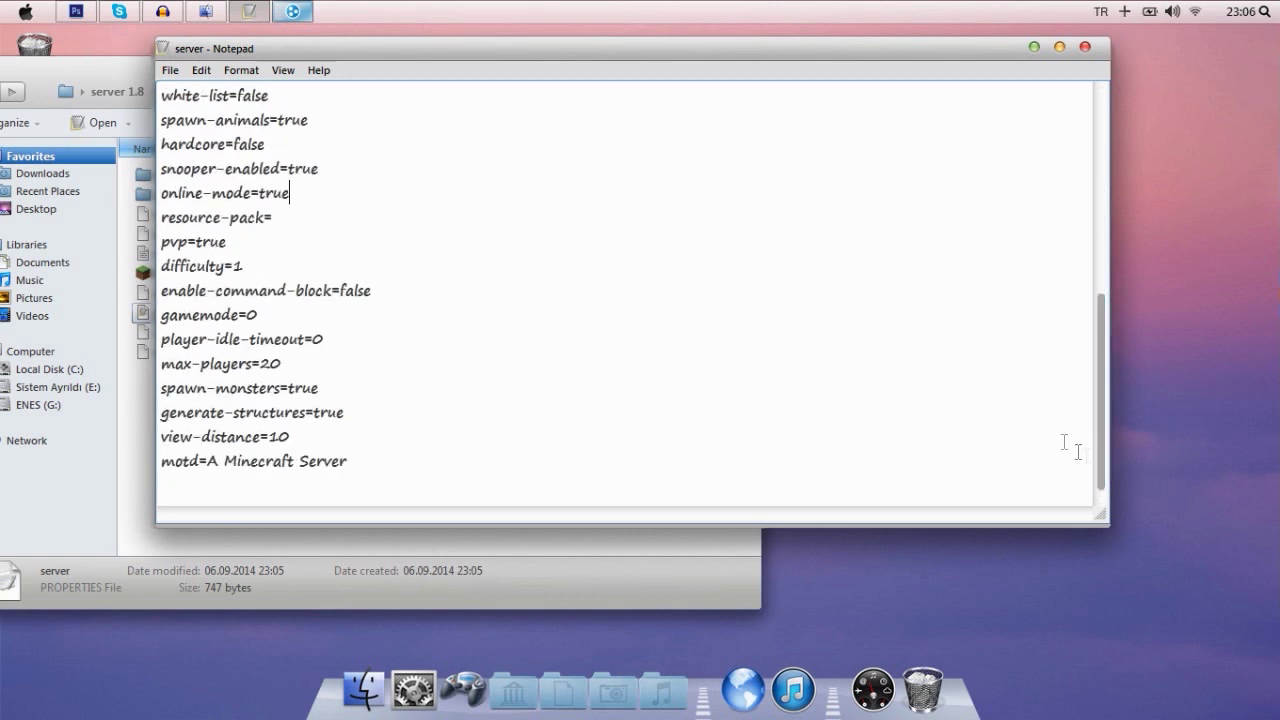
pyautogui.moveTo(369, 415); pyautogui.dragTo(251, 390)
pyautogui.moveTo(334, 363); pyautogui.dragTo(200, 363)
pyautogui.click(214, 315)
pyautogui.click(312, 315)
pyautogui.scroll(6, 1086, 388)
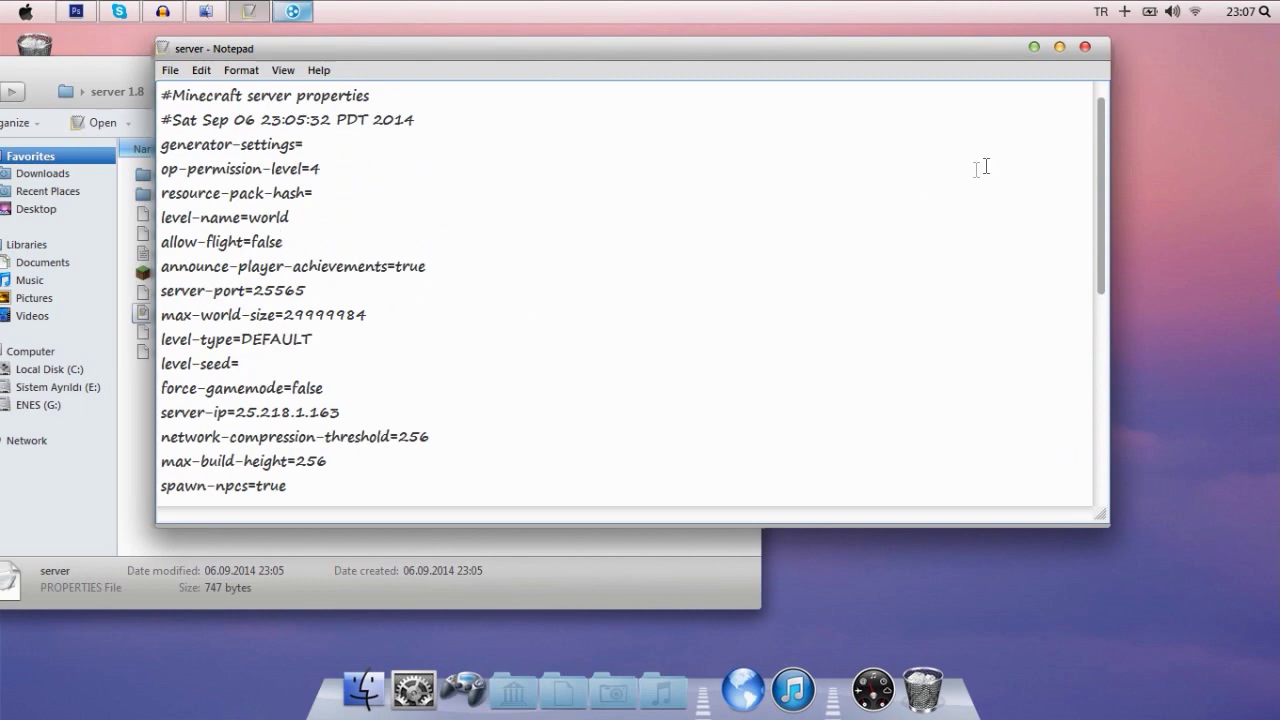
pyautogui.click(1085, 47)
# - Save the server properties changes and close the server 1.8 folder
pyautogui.click(600, 407)
pyautogui.click(607, 437)
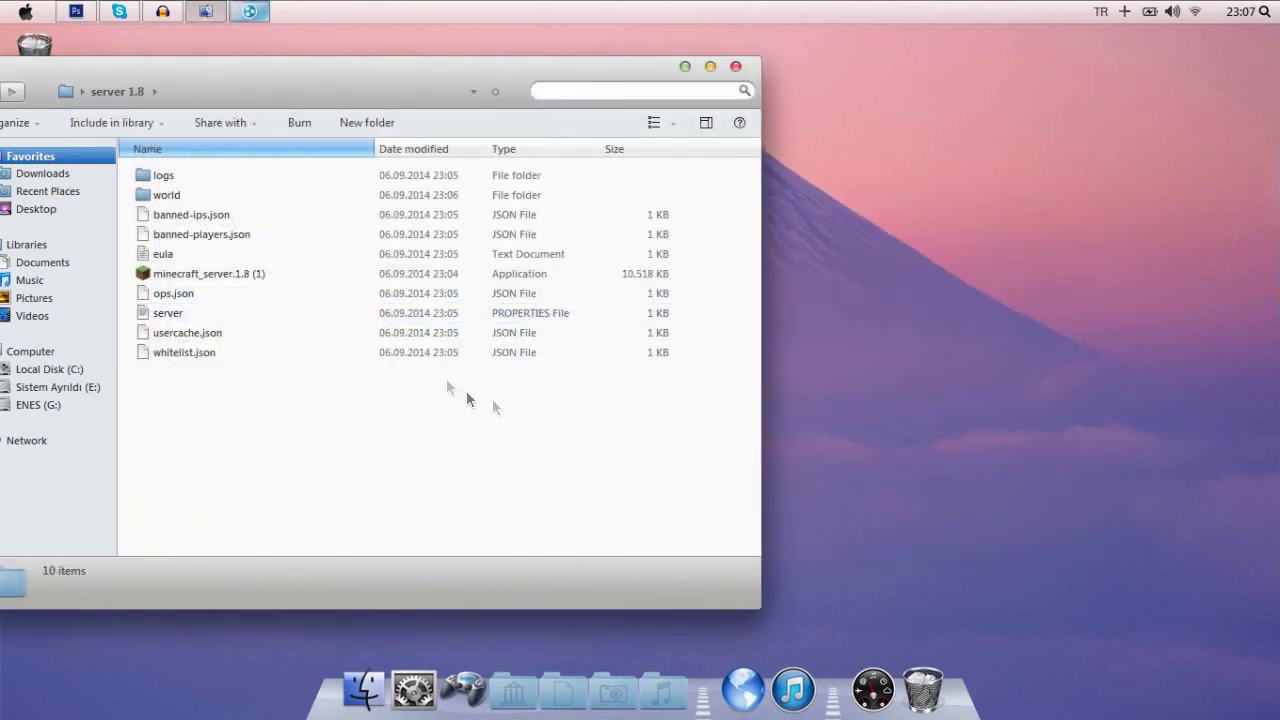
pyautogui.moveTo(394, 73); pyautogui.dragTo(474, 92)
pyautogui.click(814, 86)
# - Launch Minecraft from the OYUNLAR folder on the high-performance NVIDIA processor
pyautogui.click(1124, 11)
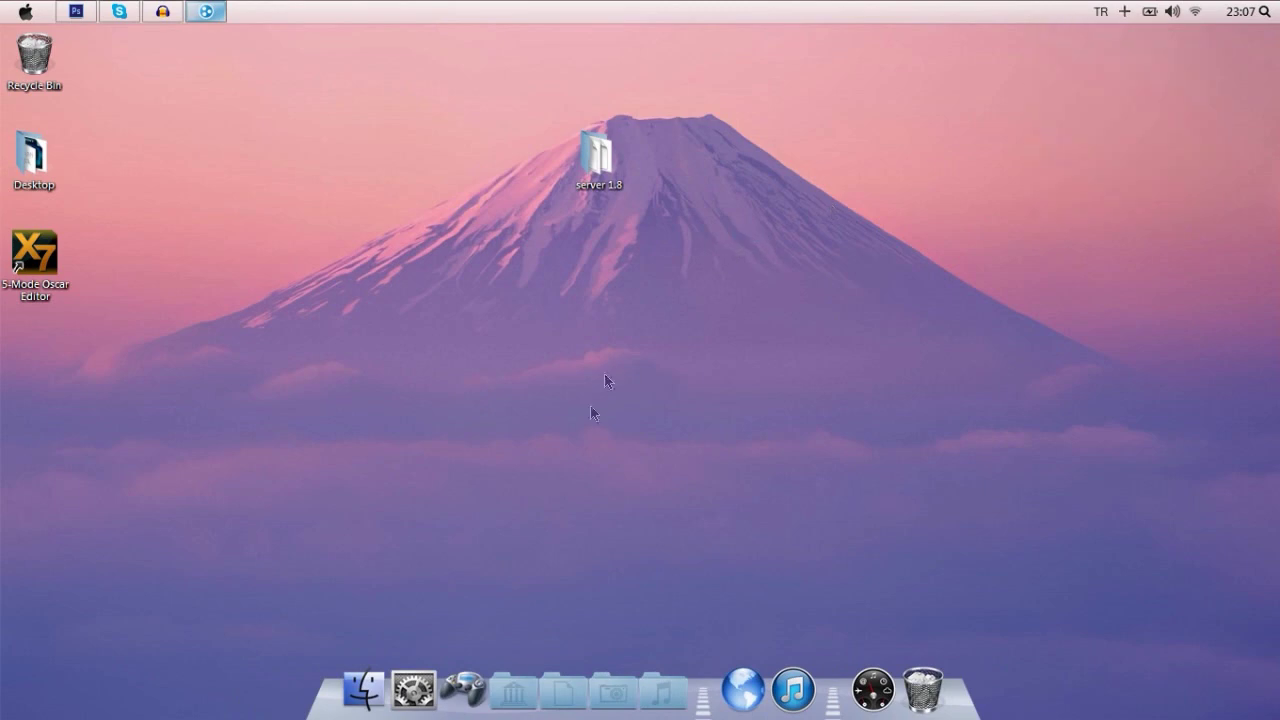
pyautogui.click(463, 688)
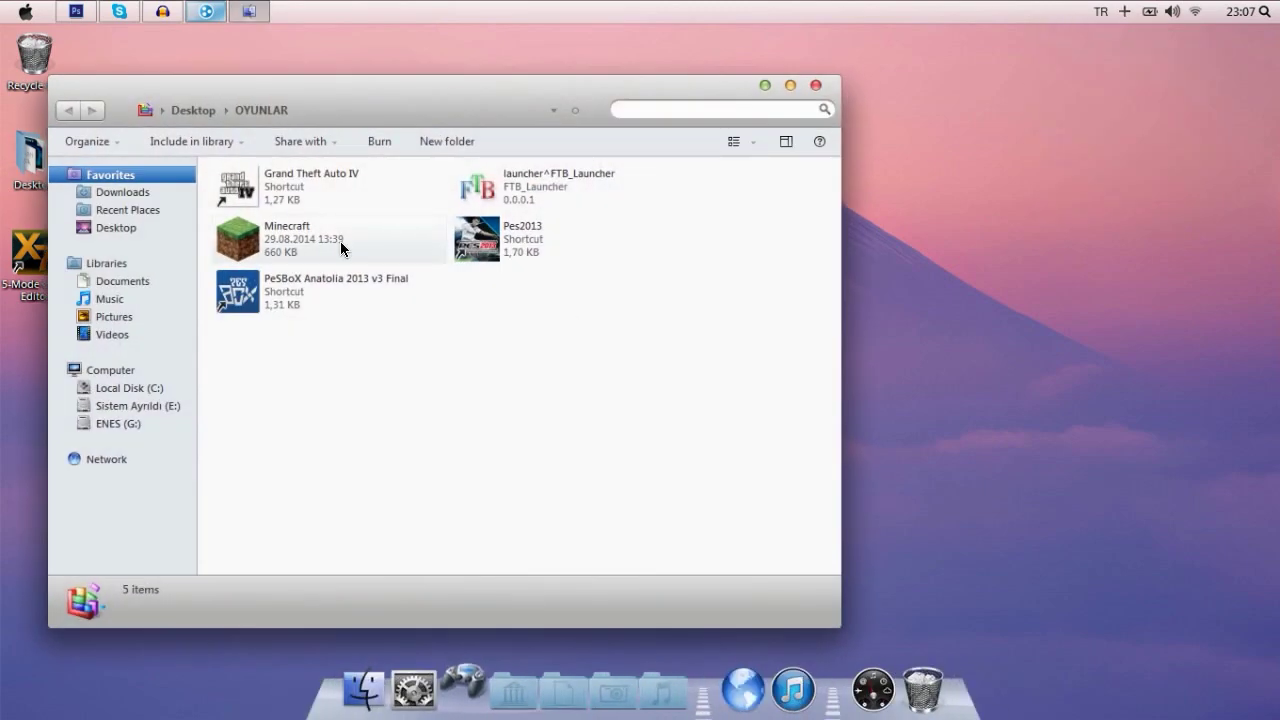
pyautogui.rightClick(341, 243)
pyautogui.moveTo(520, 260)
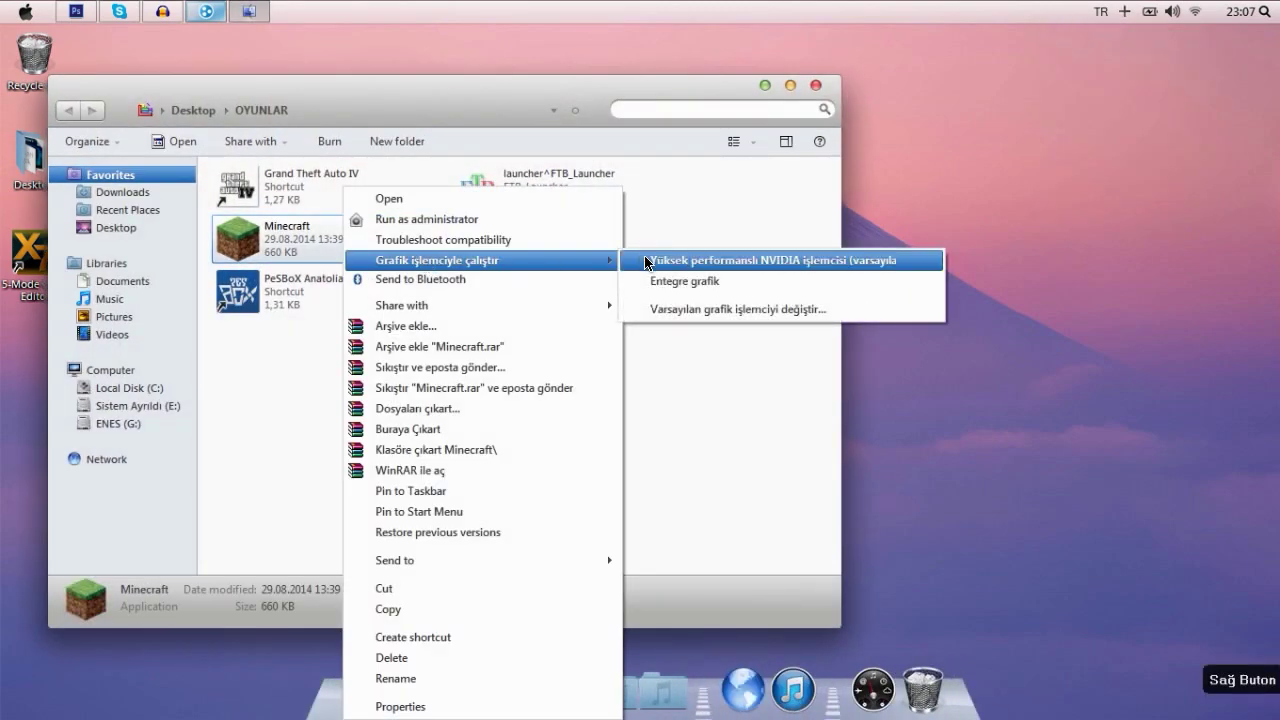
pyautogui.click(647, 262)
pyautogui.click(812, 85)
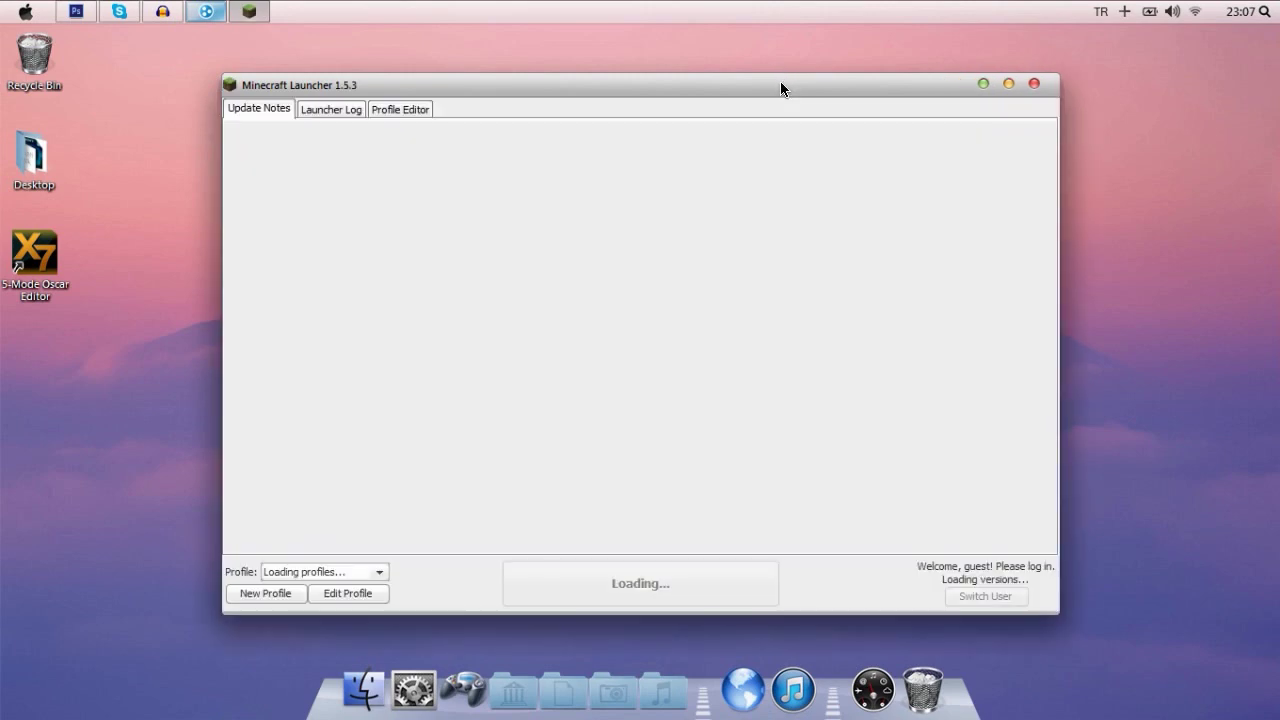
# - Set the OptiFine profile's version to release 1.8, save it, and hit Play
pyautogui.moveTo(783, 89); pyautogui.dragTo(751, 64)
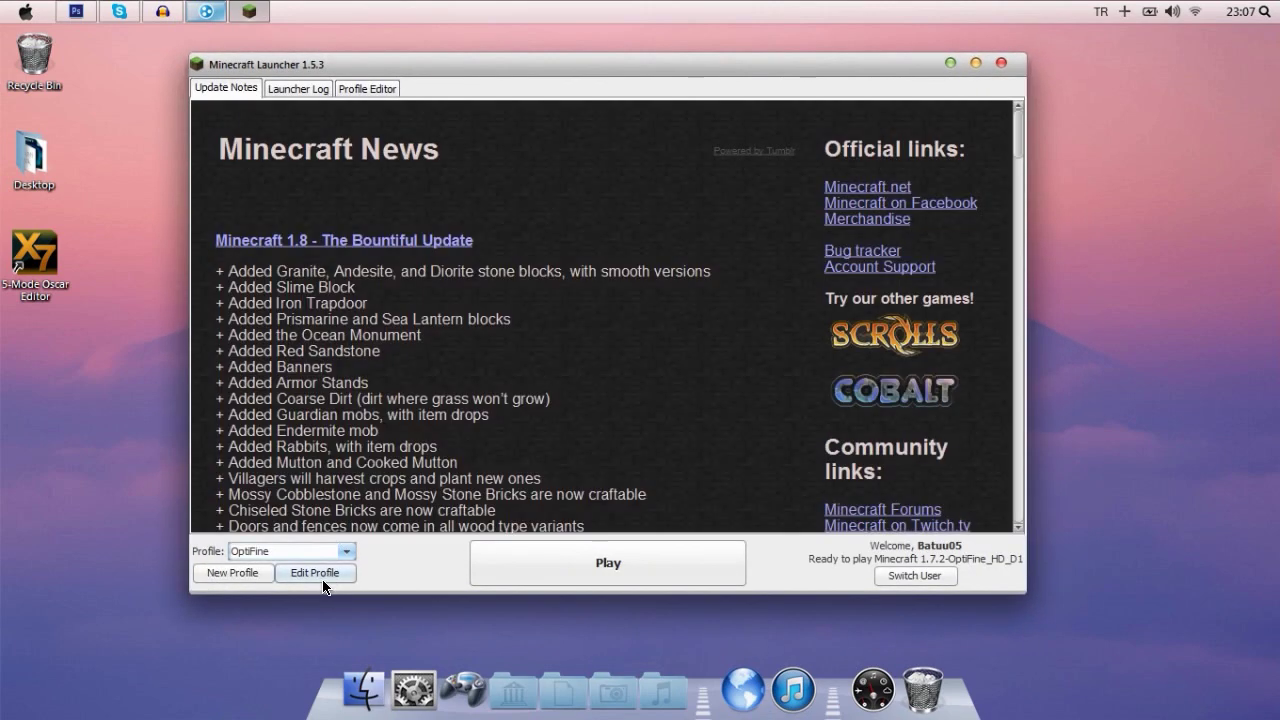
pyautogui.click(323, 578)
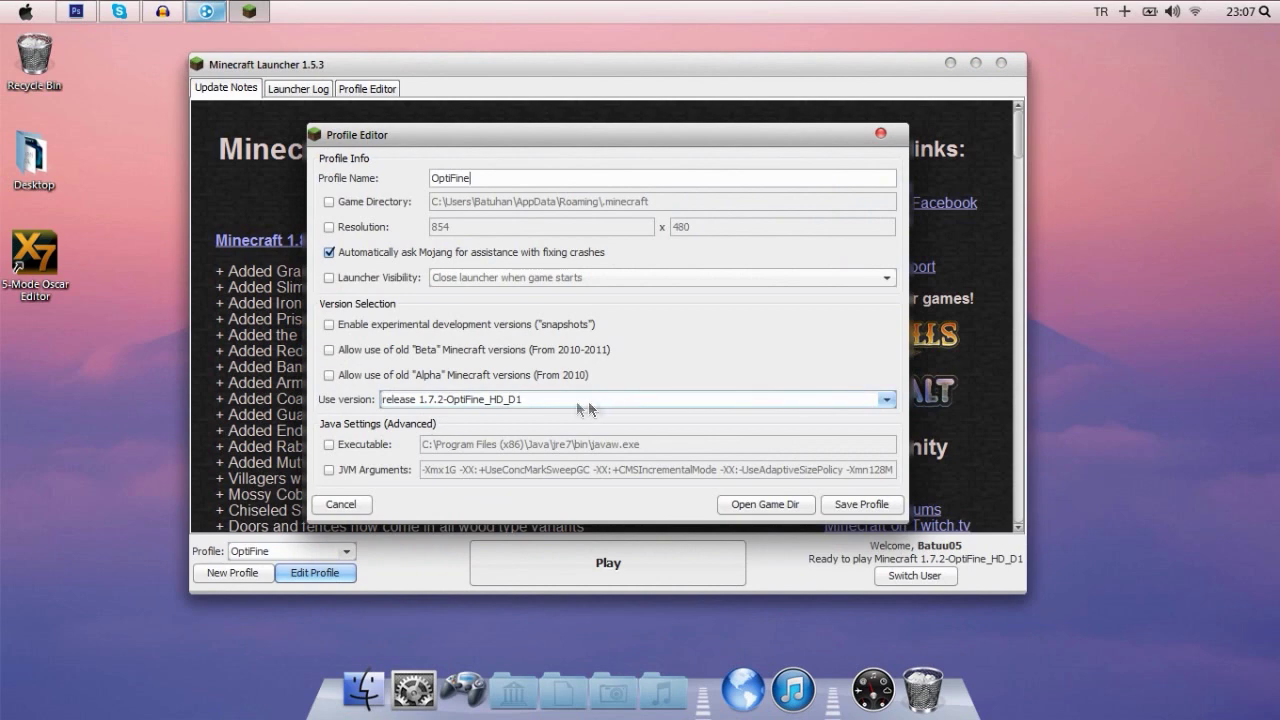
pyautogui.click(496, 399)
pyautogui.scroll(3, 540, 438)
pyautogui.click(540, 433)
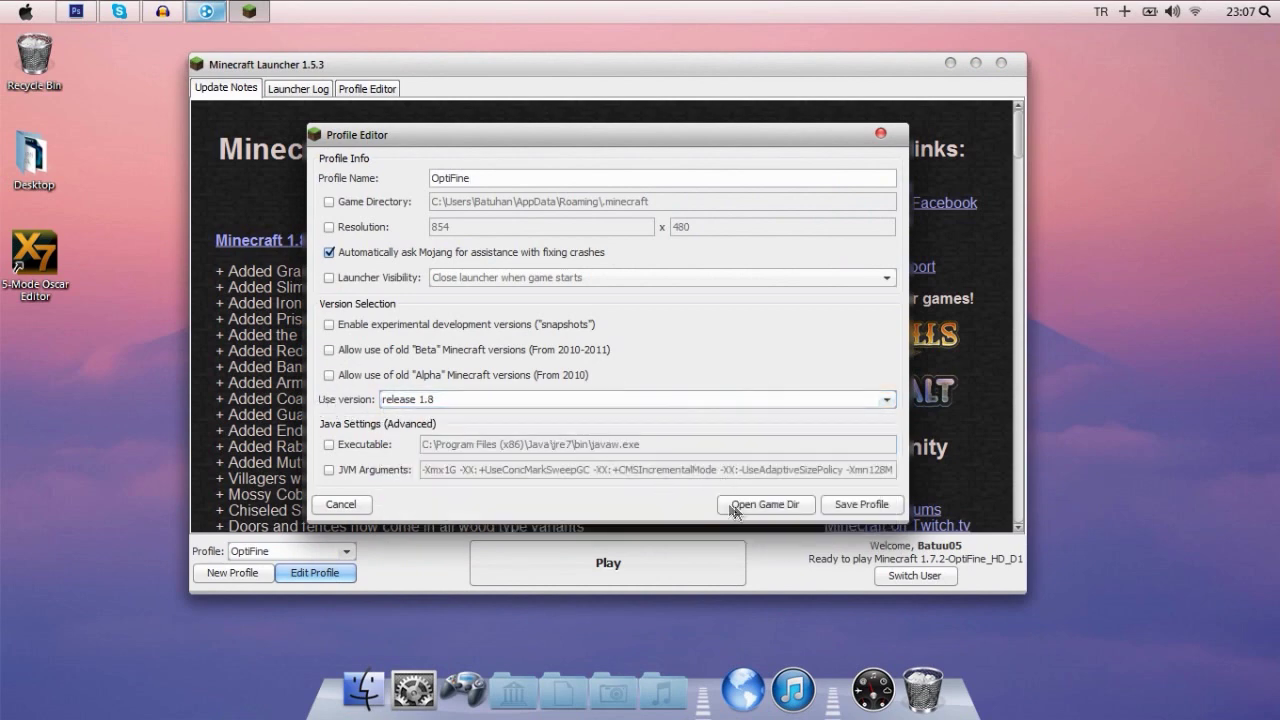
pyautogui.click(862, 504)
pyautogui.click(608, 563)
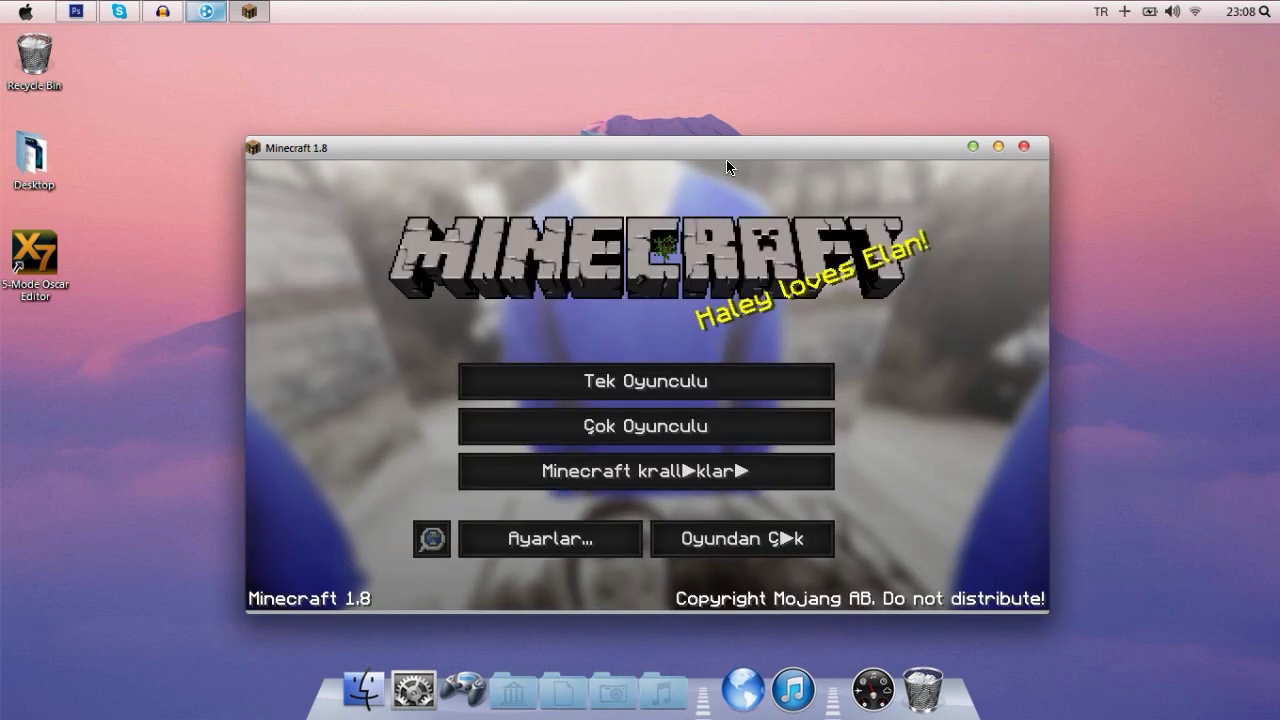
# - Maximize the Minecraft window and reach the Direct Connect screen from Multiplayer
pyautogui.doubleClick(726, 155)
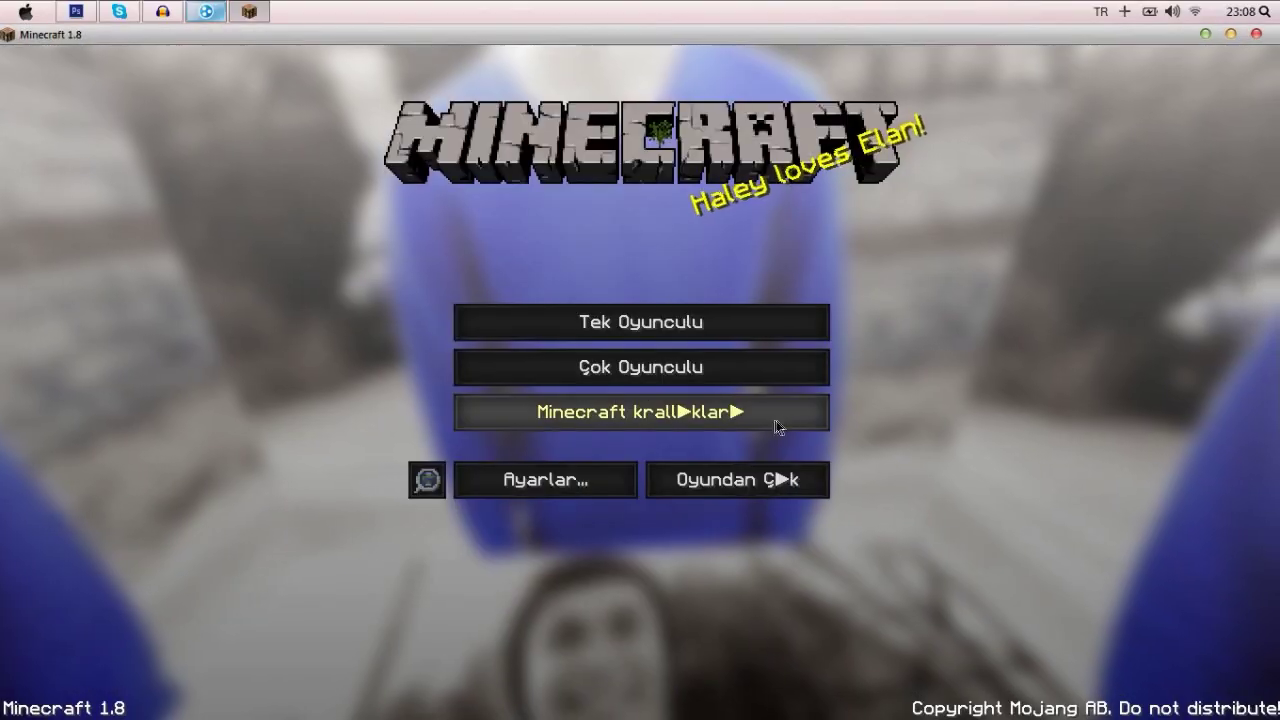
pyautogui.click(760, 368)
pyautogui.click(800, 686)
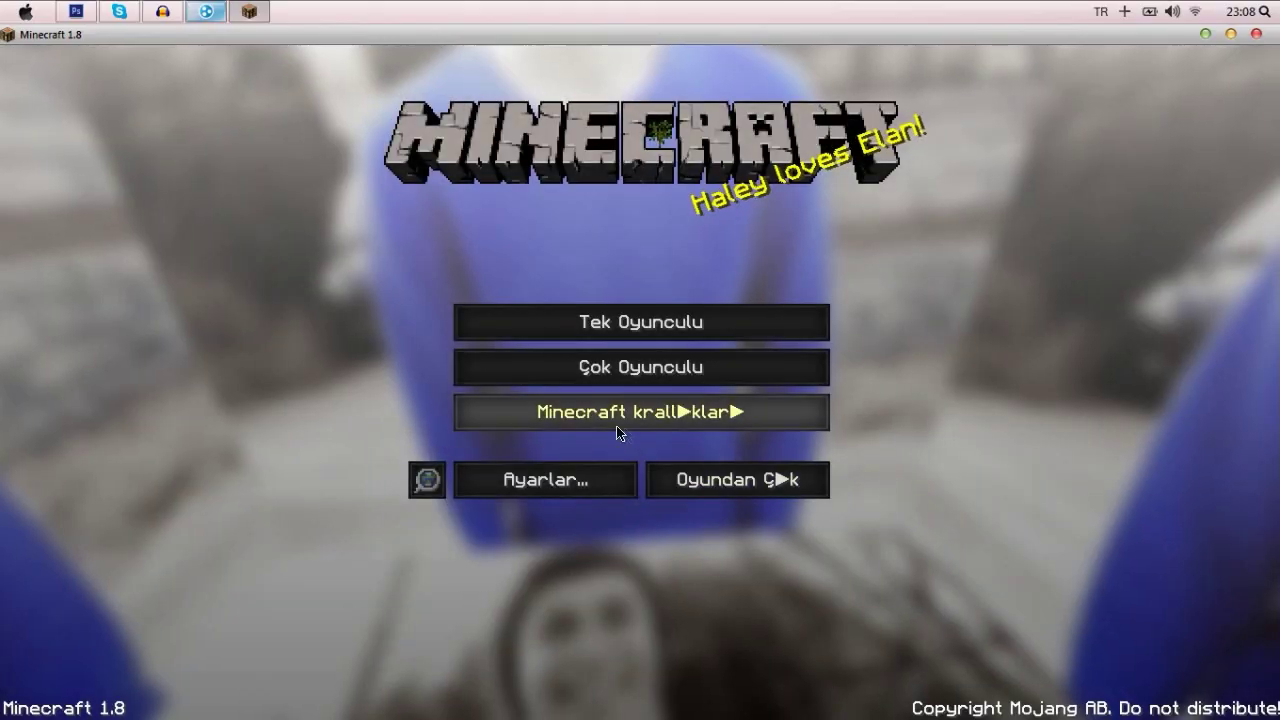
pyautogui.click(660, 368)
pyautogui.click(660, 641)
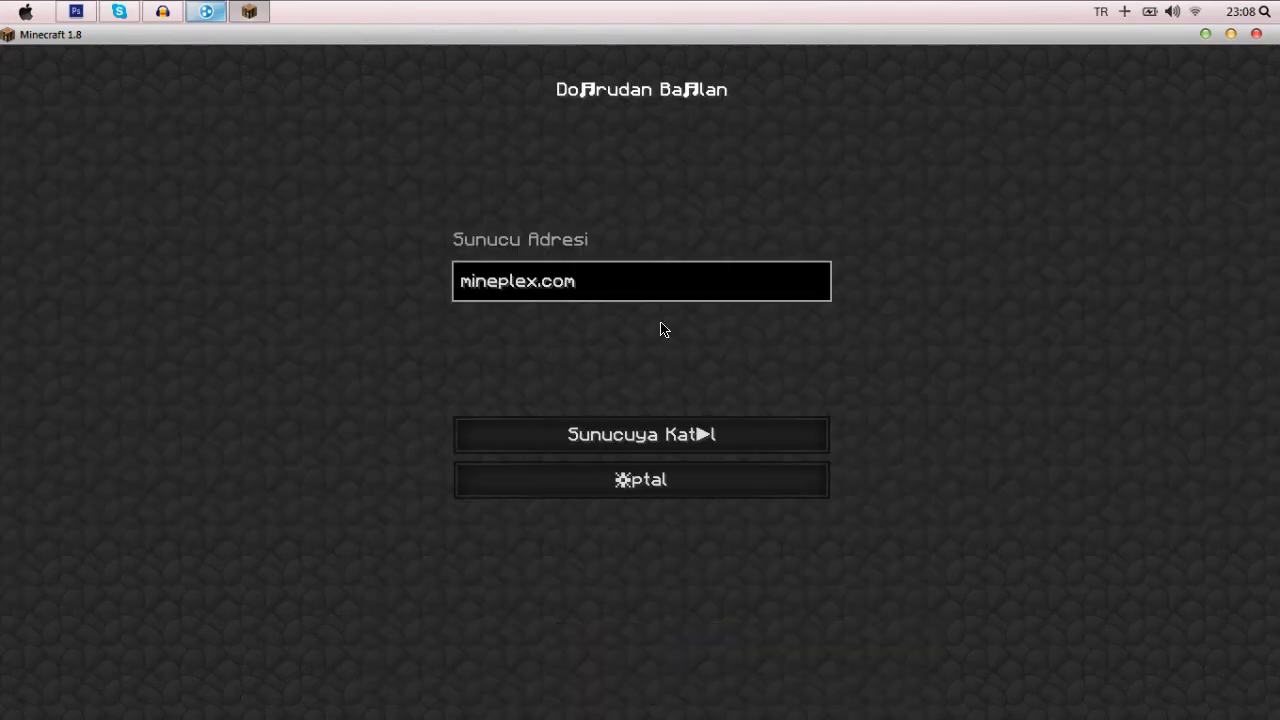
# - Replace mineplex.com with 25.218.1.163, try joining, then return to the server list and minimize
pyautogui.press('super+a')
pyautogui.press('BackSpace')
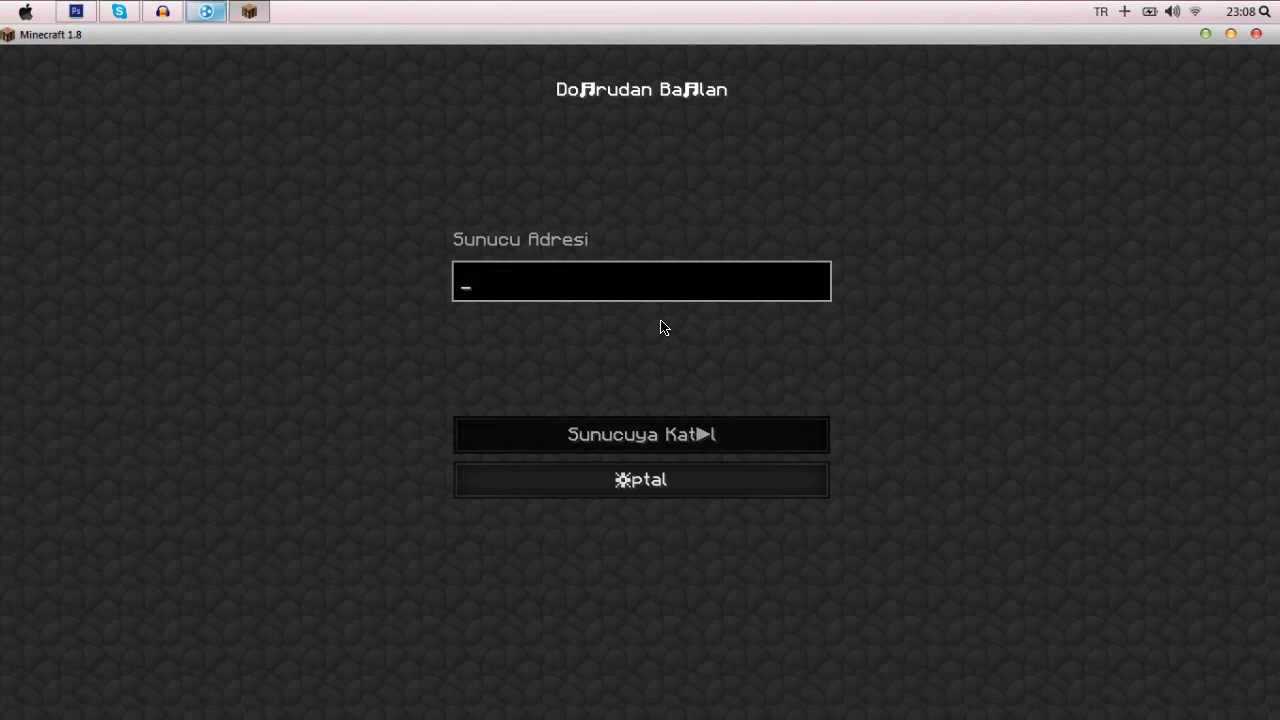
pyautogui.write('25.218.1.163')
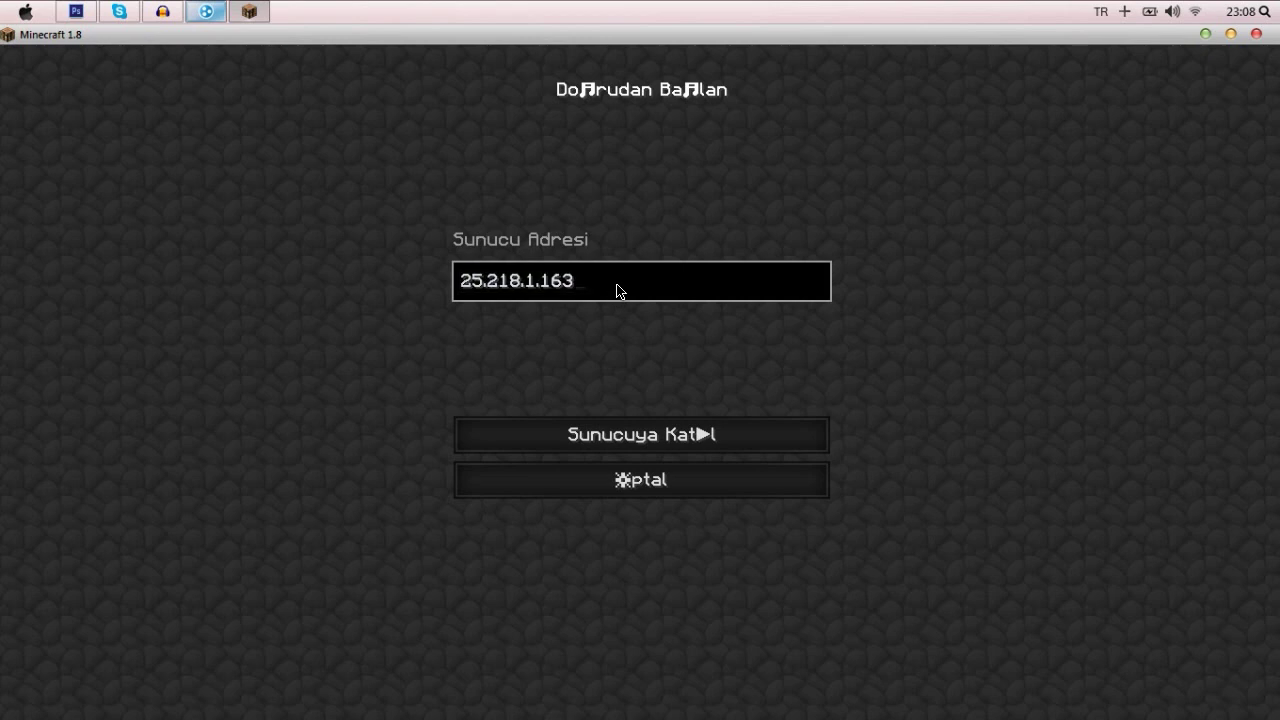
pyautogui.click(697, 434)
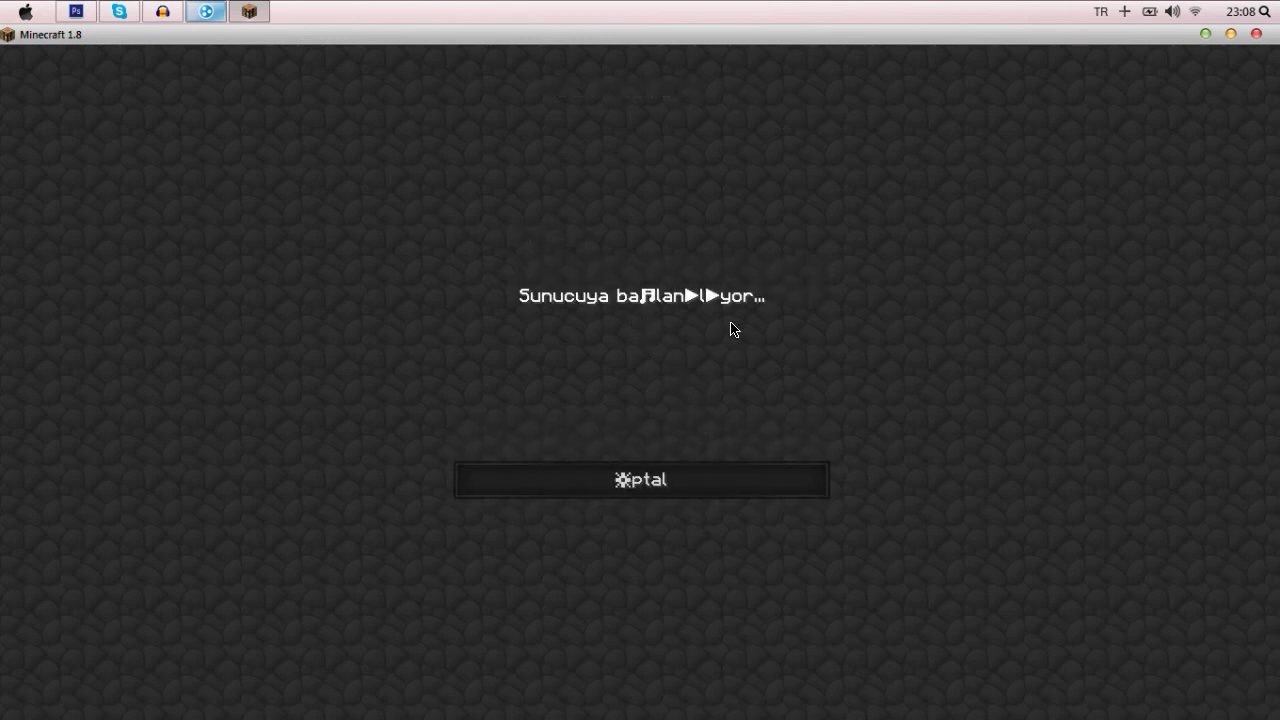
pyautogui.click(733, 412)
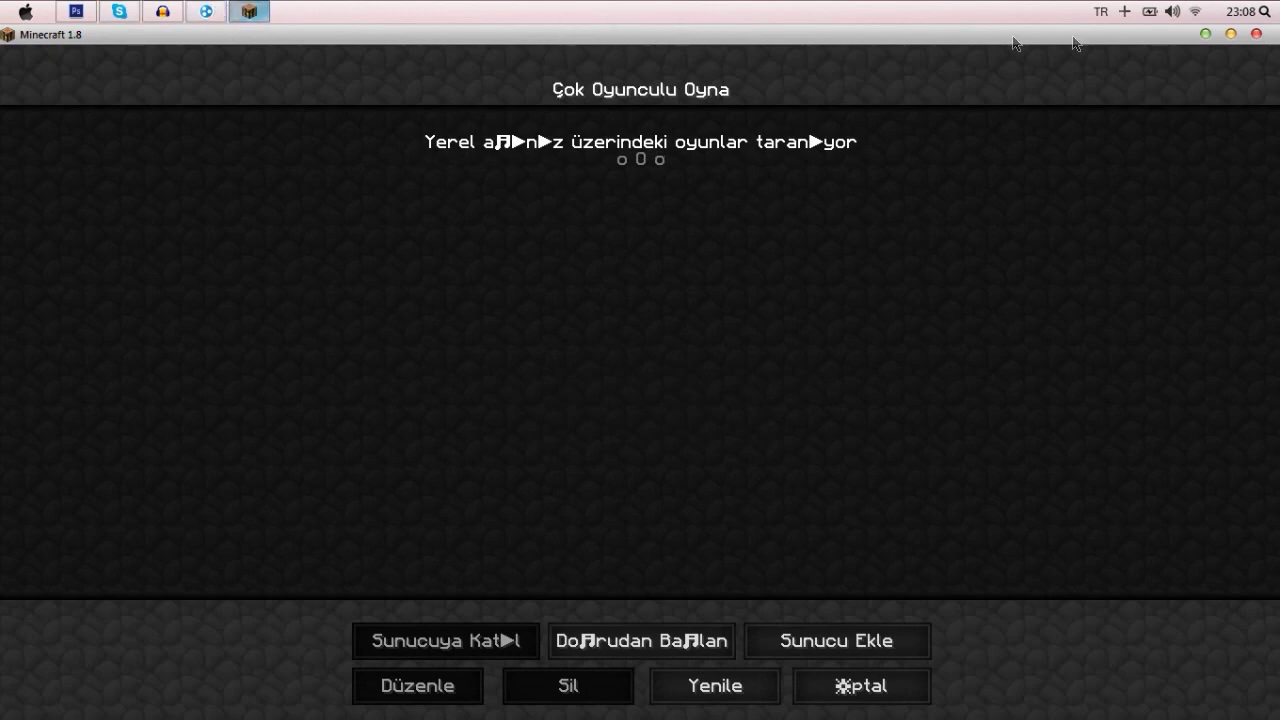
pyautogui.click(249, 11)
# - Launch minecraft_server.1.8 (1) from the server 1.8 folder, allowing it past the security warning
pyautogui.doubleClick(601, 160)
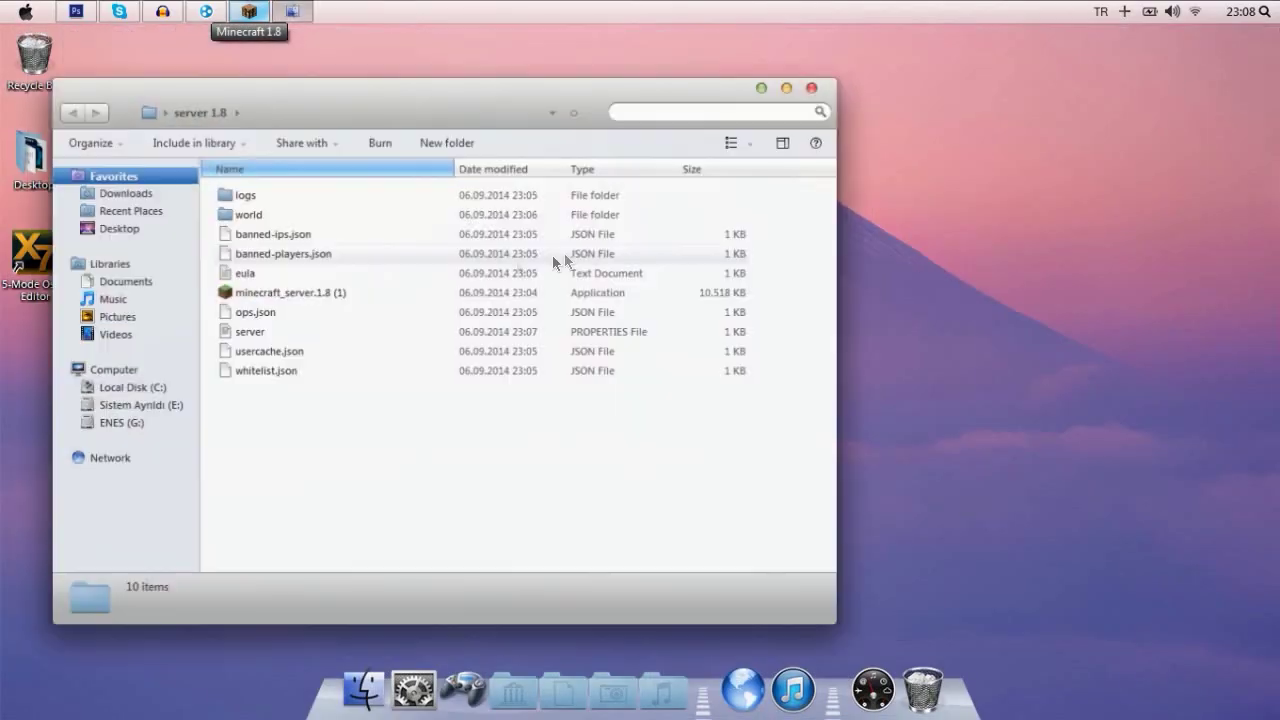
pyautogui.click(305, 293)
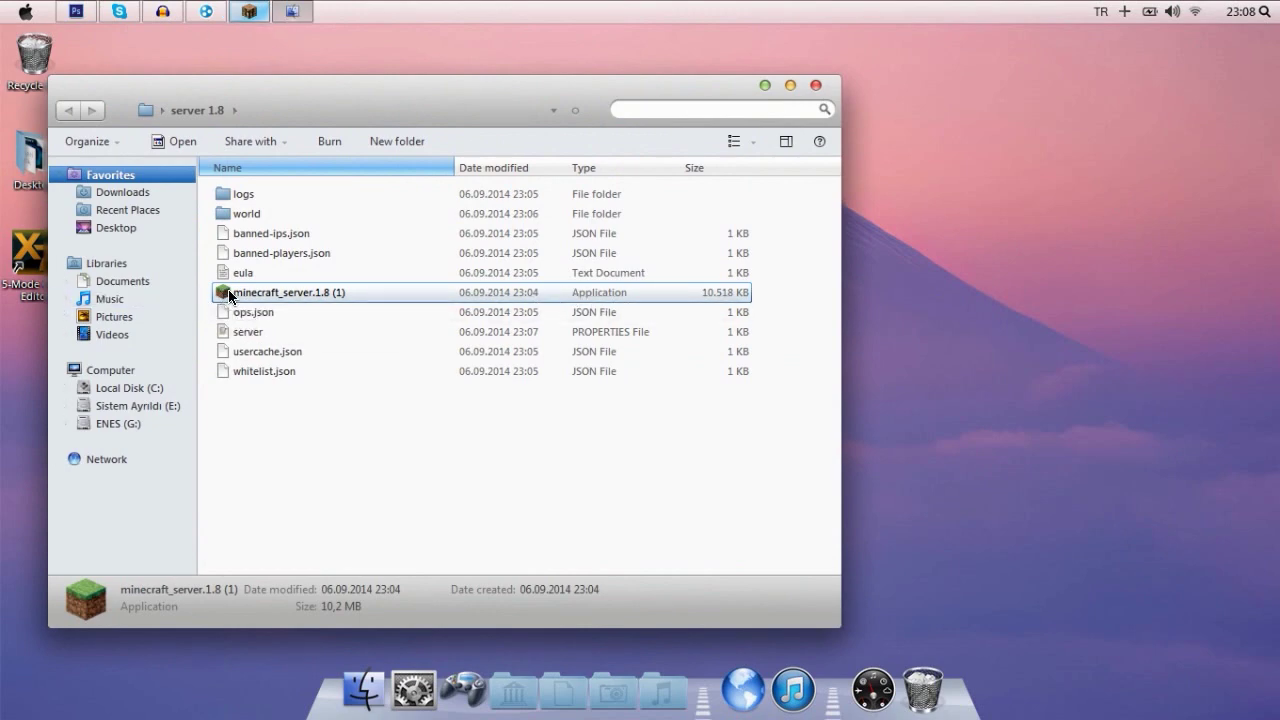
pyautogui.doubleClick(229, 293)
pyautogui.click(701, 396)
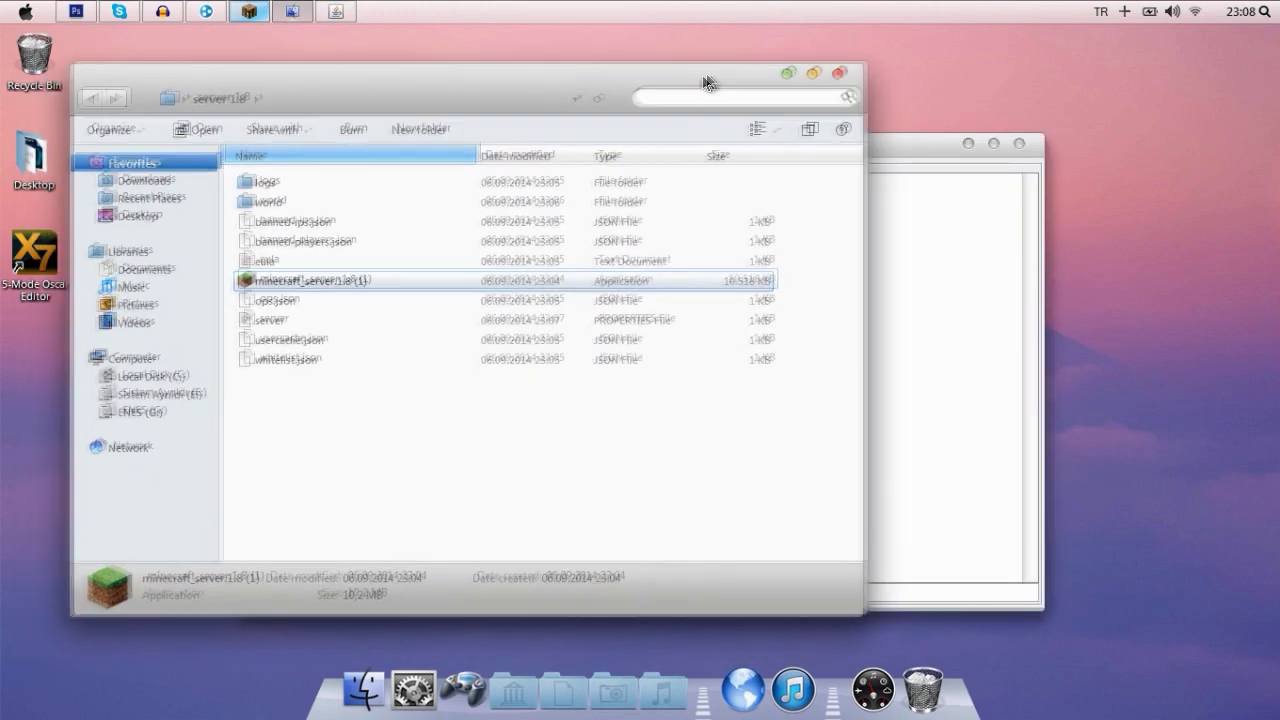
# - Close the folder, minimize the server console, and reopen Minecraft's Direct Connect screen
pyautogui.click(800, 80)
pyautogui.moveTo(804, 137); pyautogui.dragTo(807, 80)
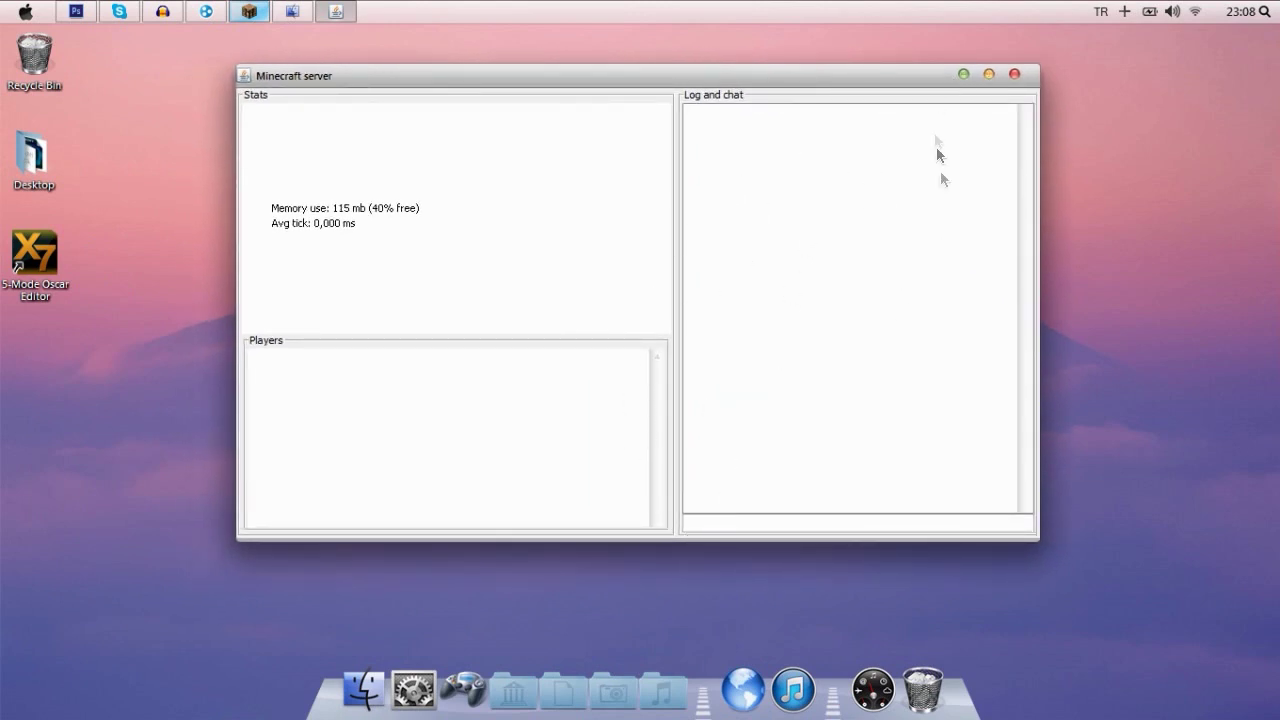
pyautogui.click(958, 72)
pyautogui.click(249, 11)
pyautogui.click(640, 640)
# - Join 25.218.1.163 and walk through the forest toward the river, toggling third-person view
pyautogui.click(605, 442)
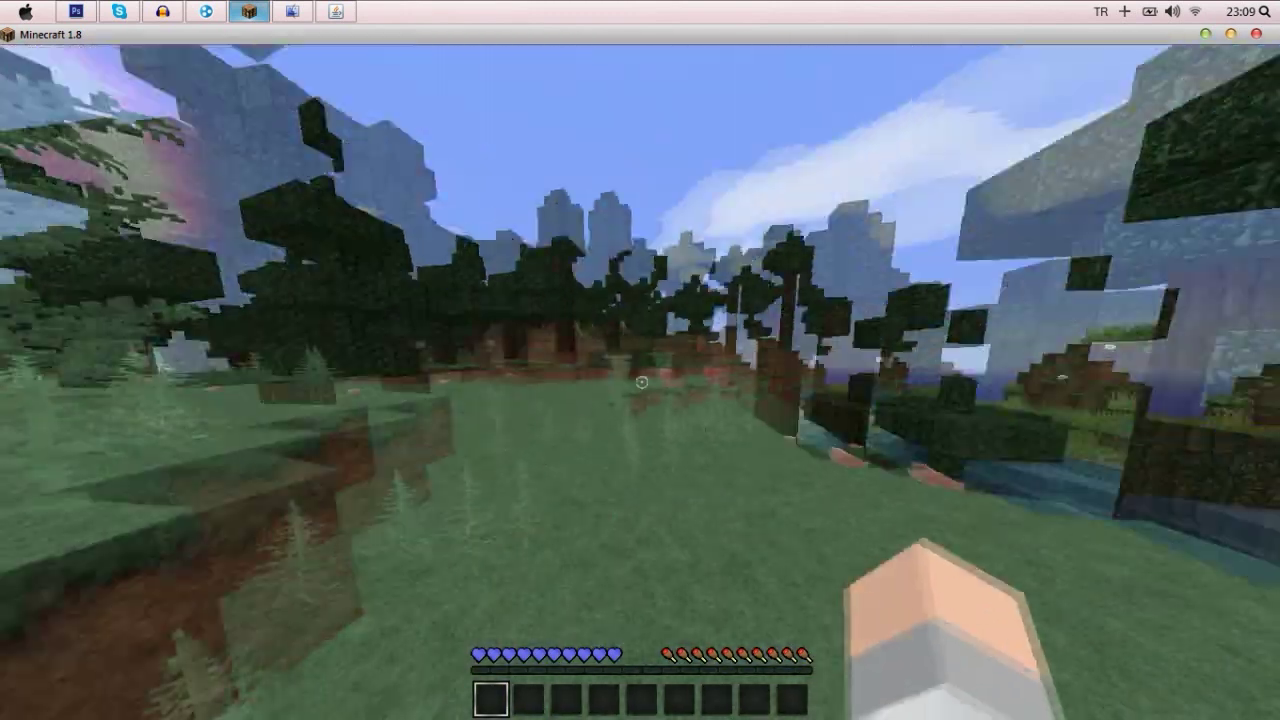
pyautogui.press('F5')
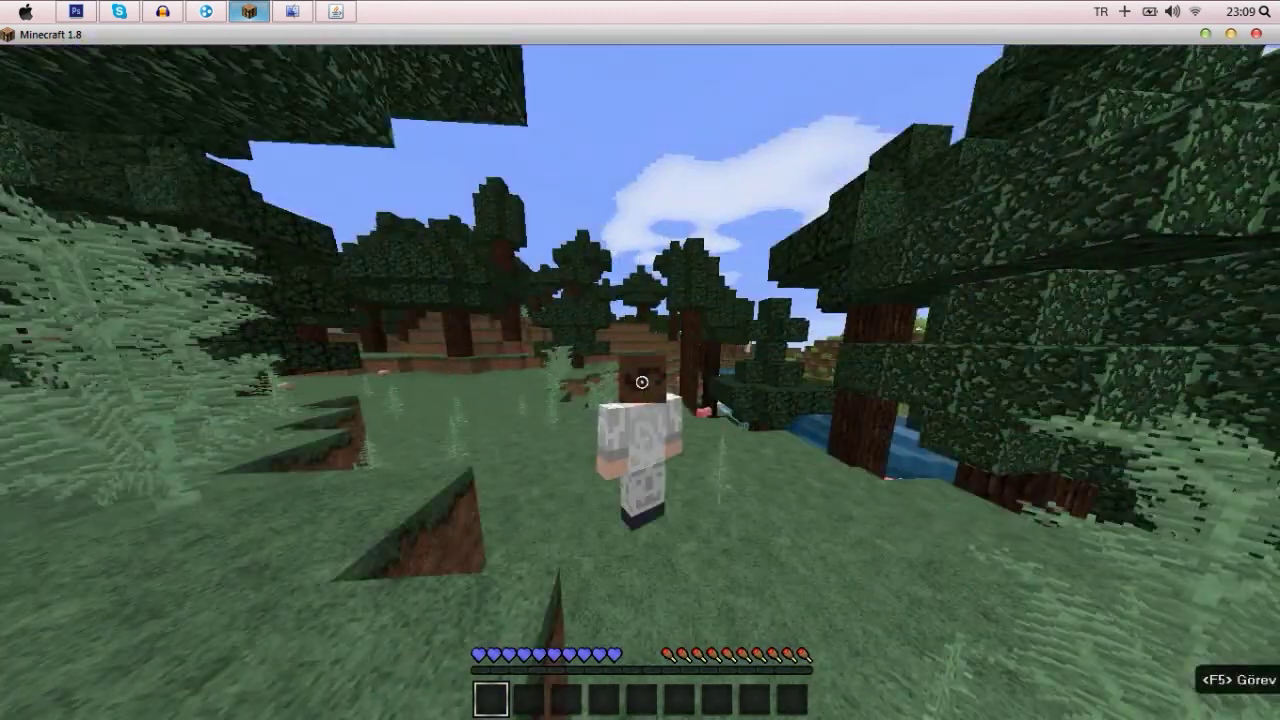
pyautogui.press('F5')
pyautogui.press('F5')
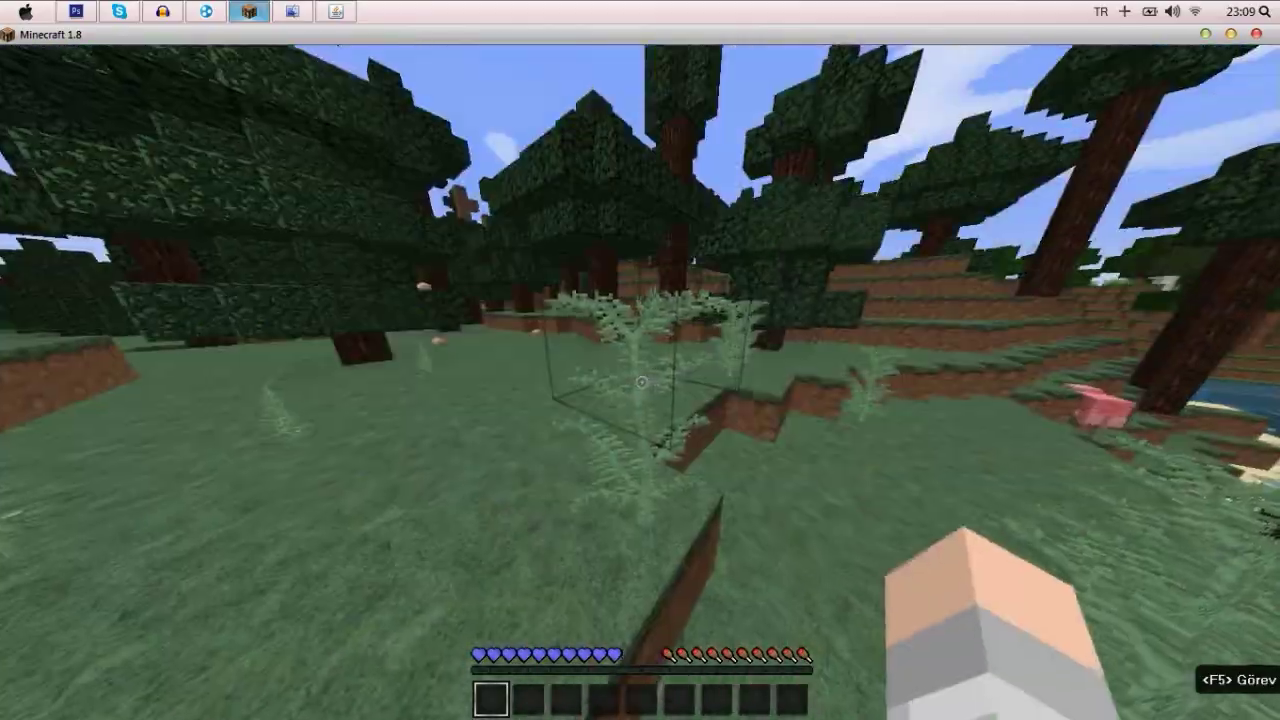
pyautogui.press('w')
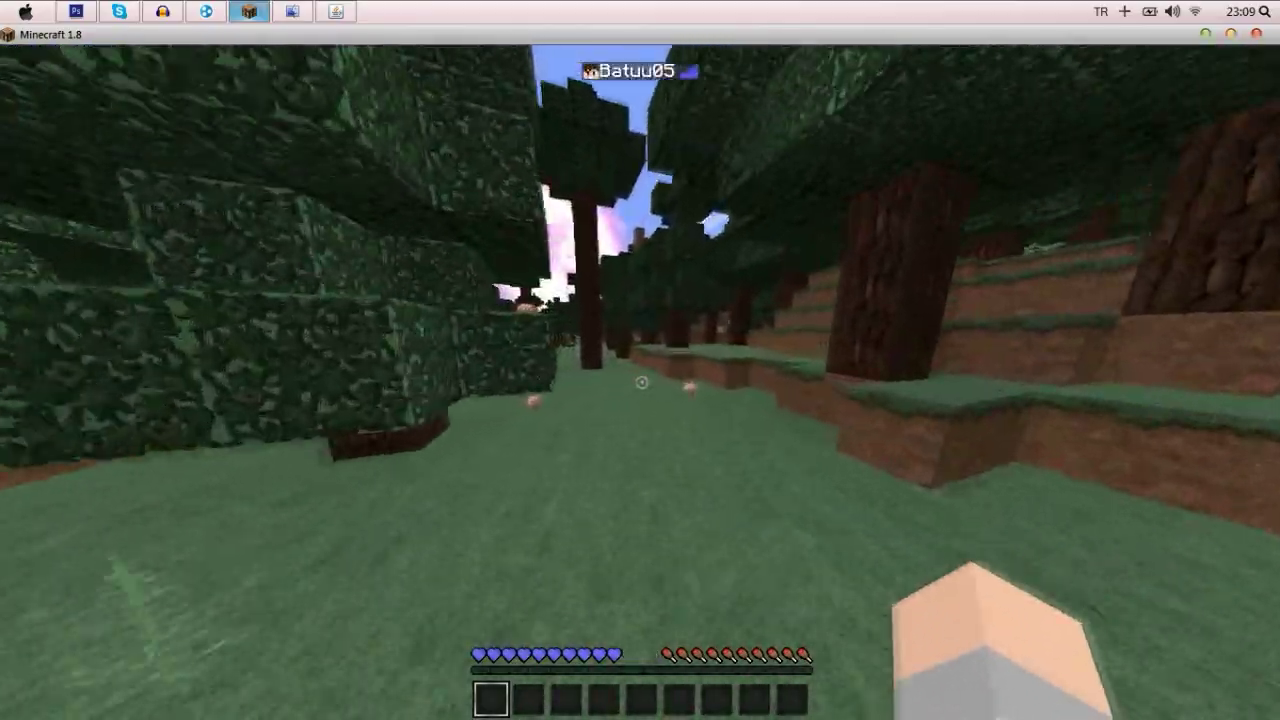
pyautogui.press('w')
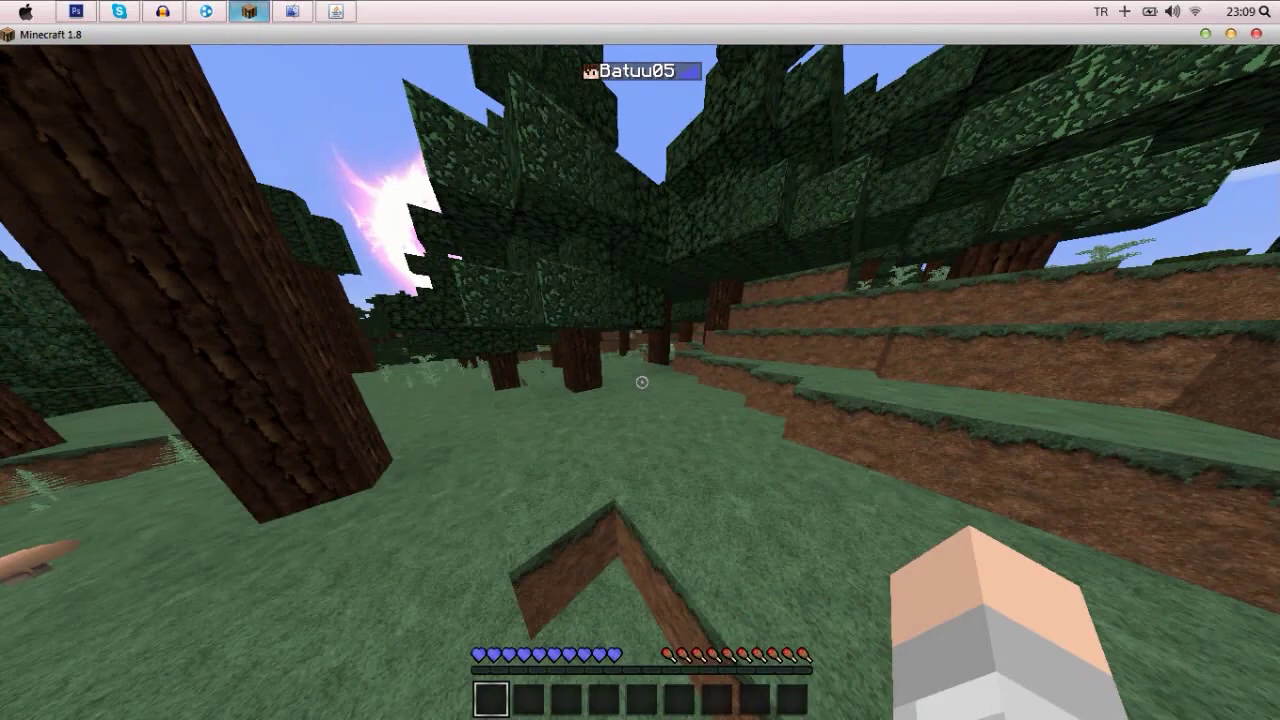
pyautogui.press('w')
pyautogui.press('w')
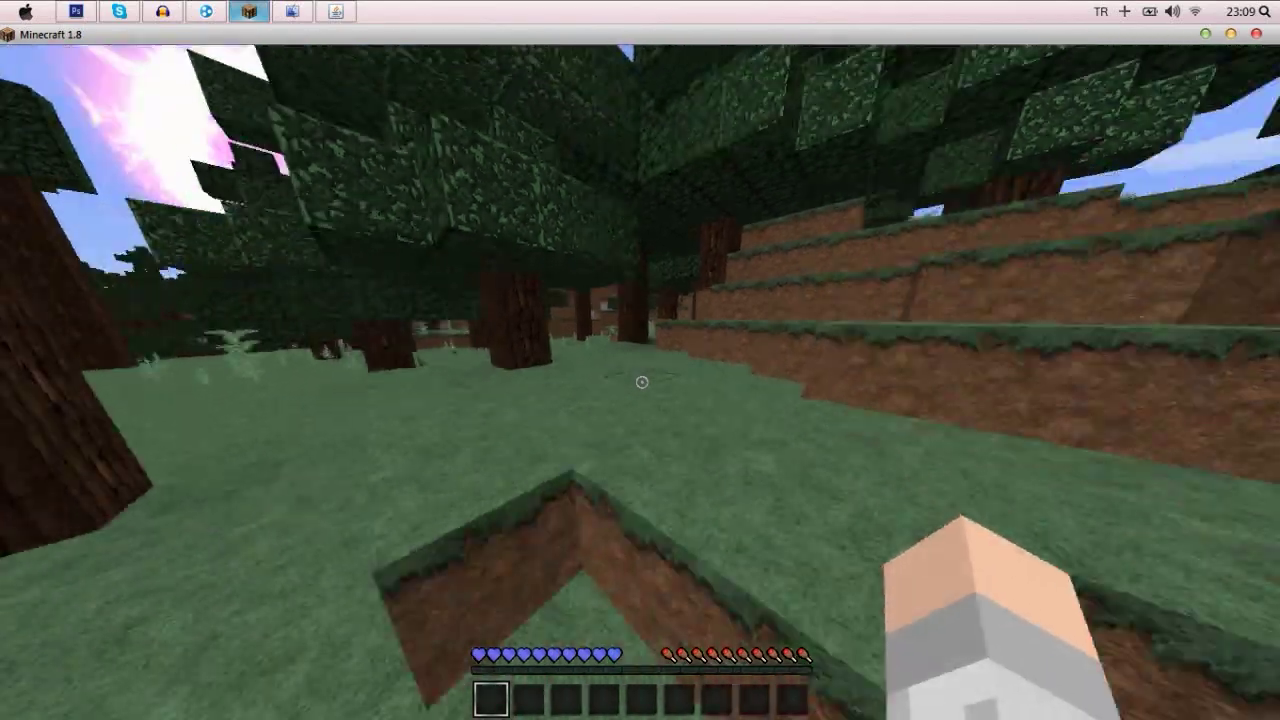
pyautogui.press('w')
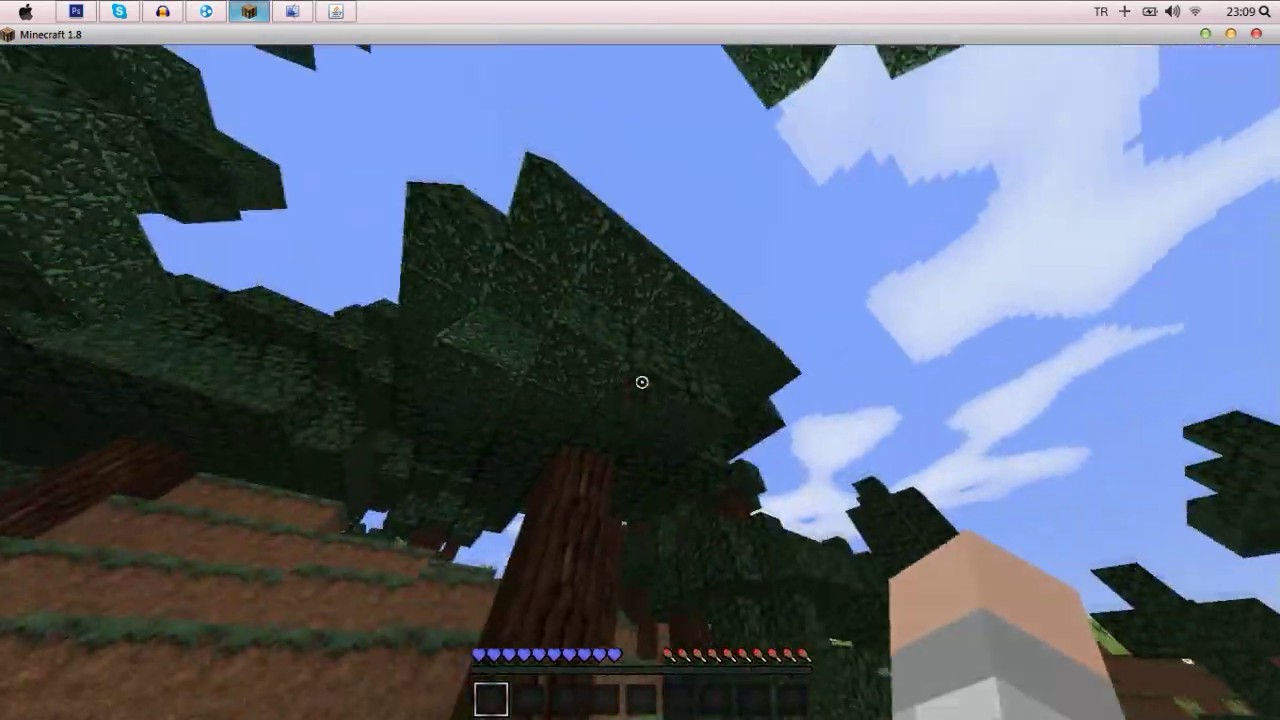
pyautogui.press('w')
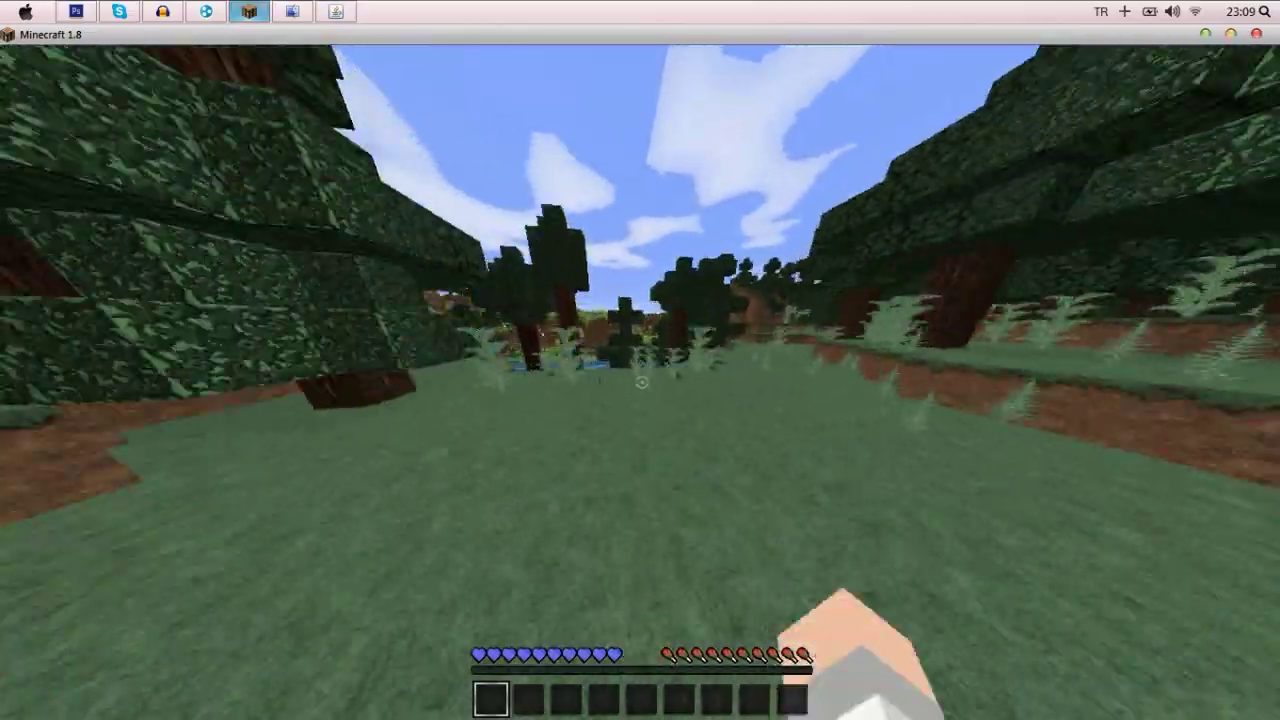
pyautogui.press('w')
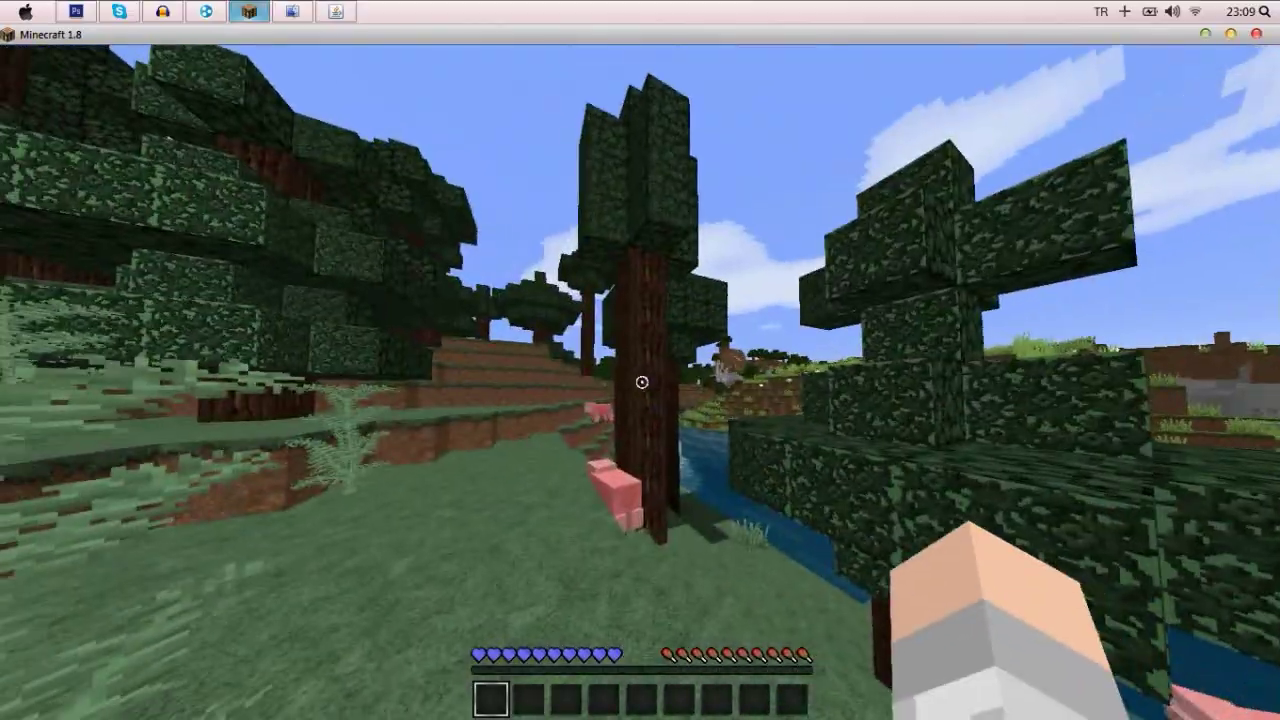
# - Disconnect from the server via the pause menu and quit Minecraft
pyautogui.press('Escape')
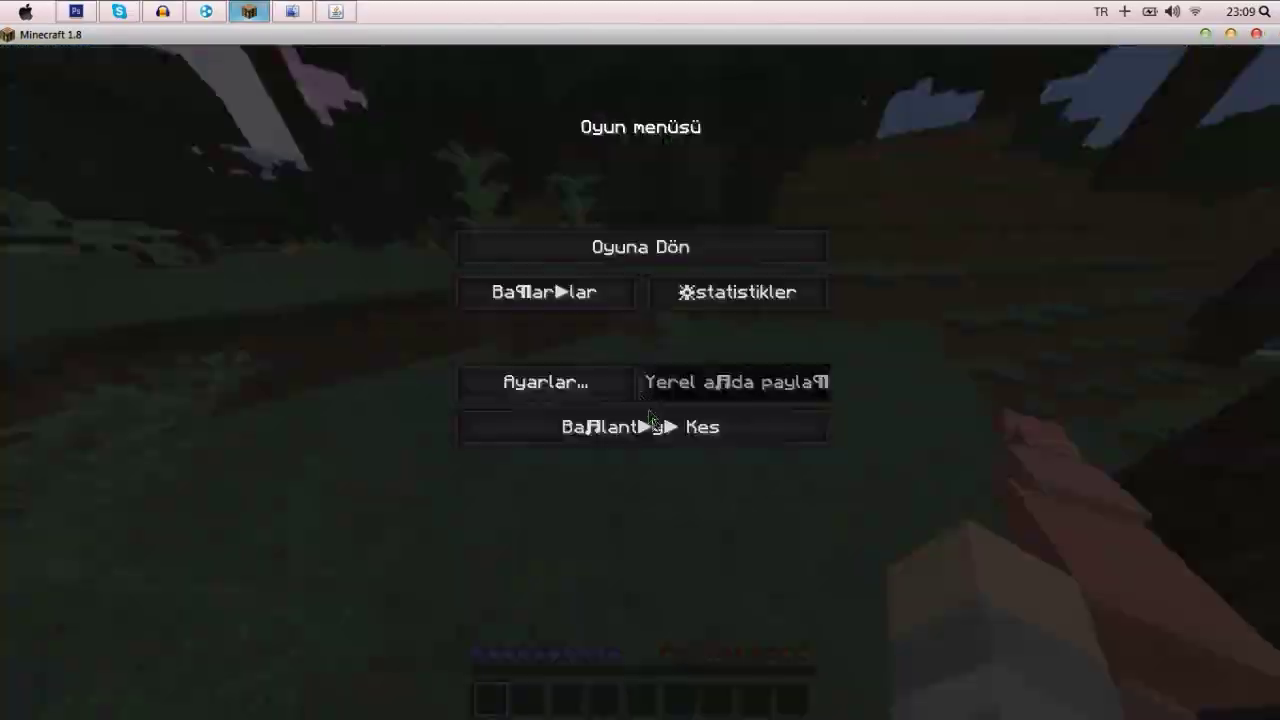
pyautogui.click(657, 429)
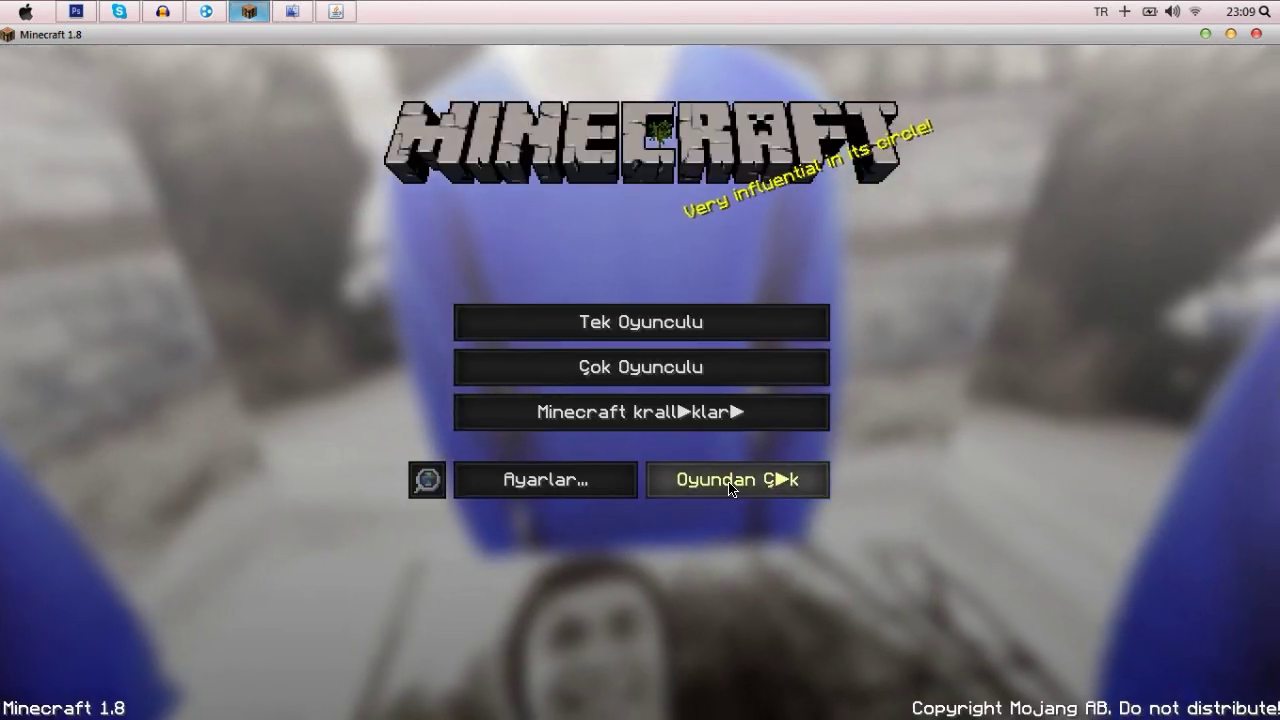
pyautogui.click(737, 480)
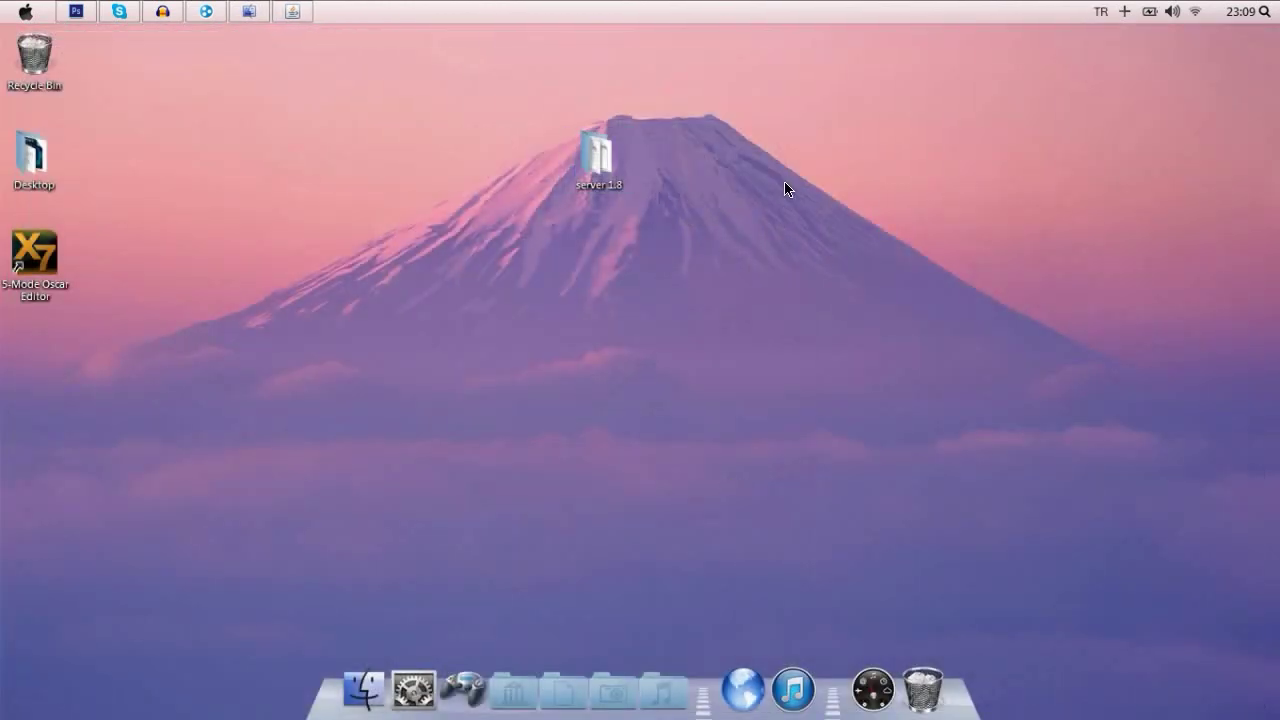